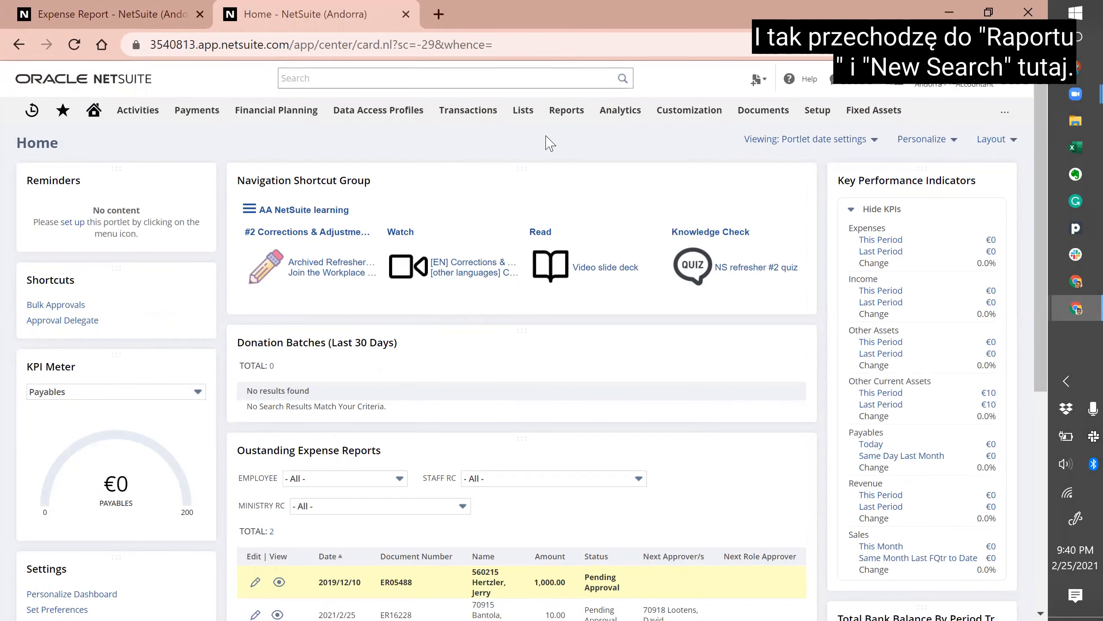
- Start a new search and choose Transaction as the record type from the list of search types
mouse_move(575, 113)
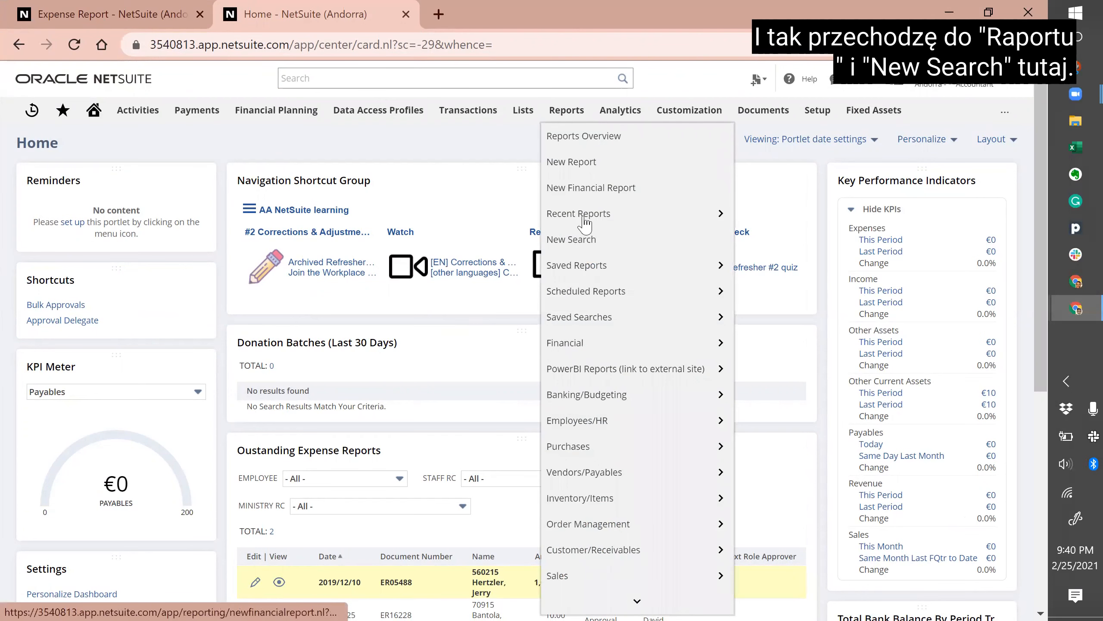
click(578, 244)
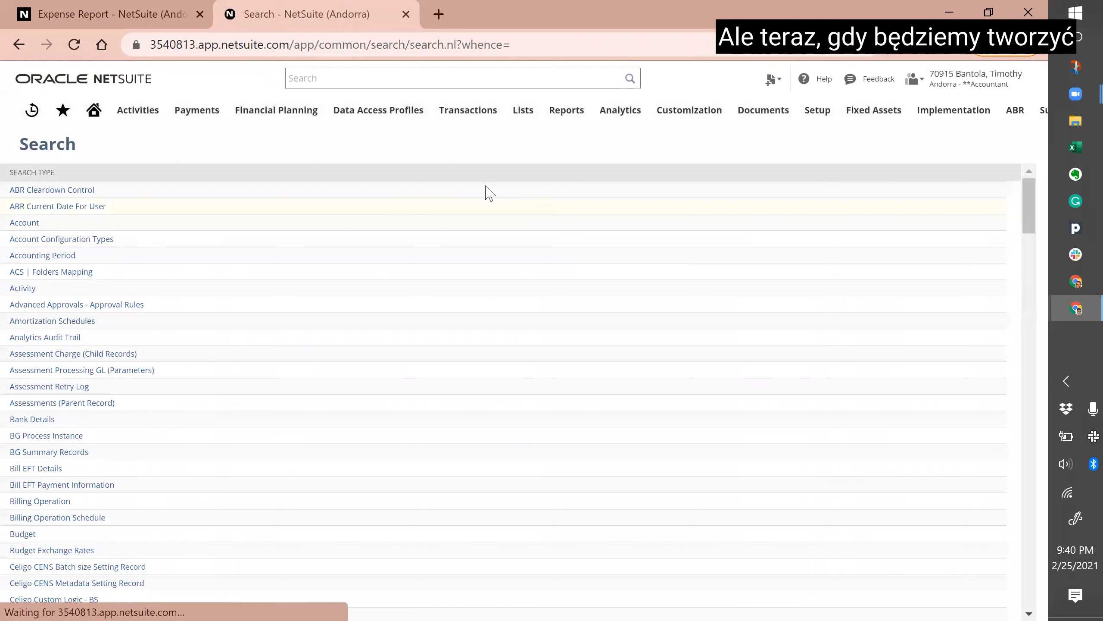
scroll(390, 330, down, 2)
scroll(390, 330, down, 15)
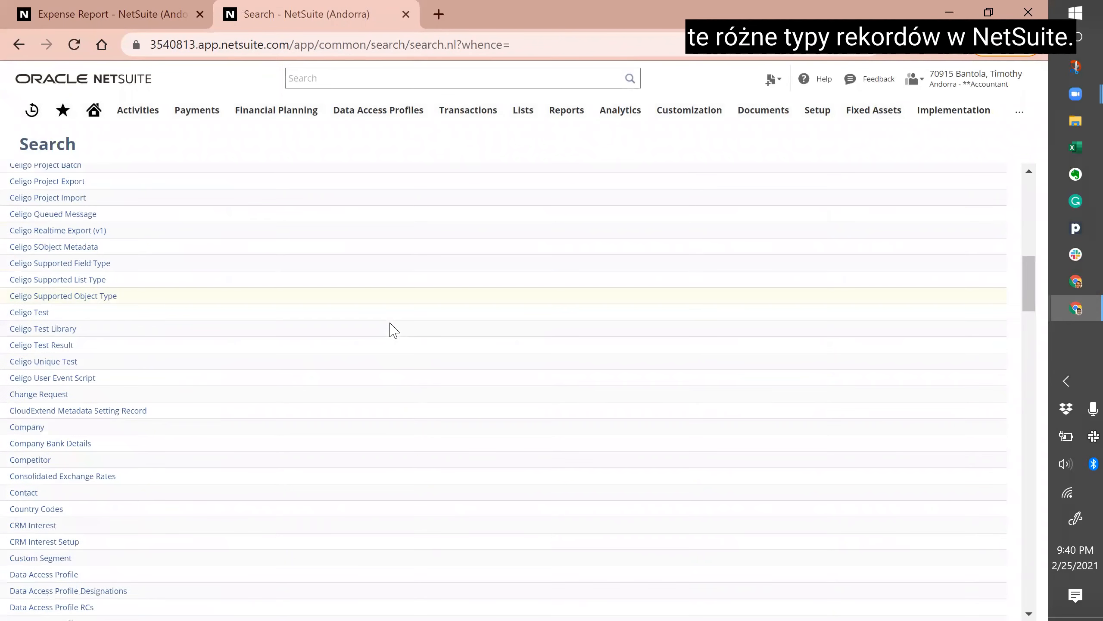
scroll(390, 330, down, 20)
scroll(390, 329, down, 20)
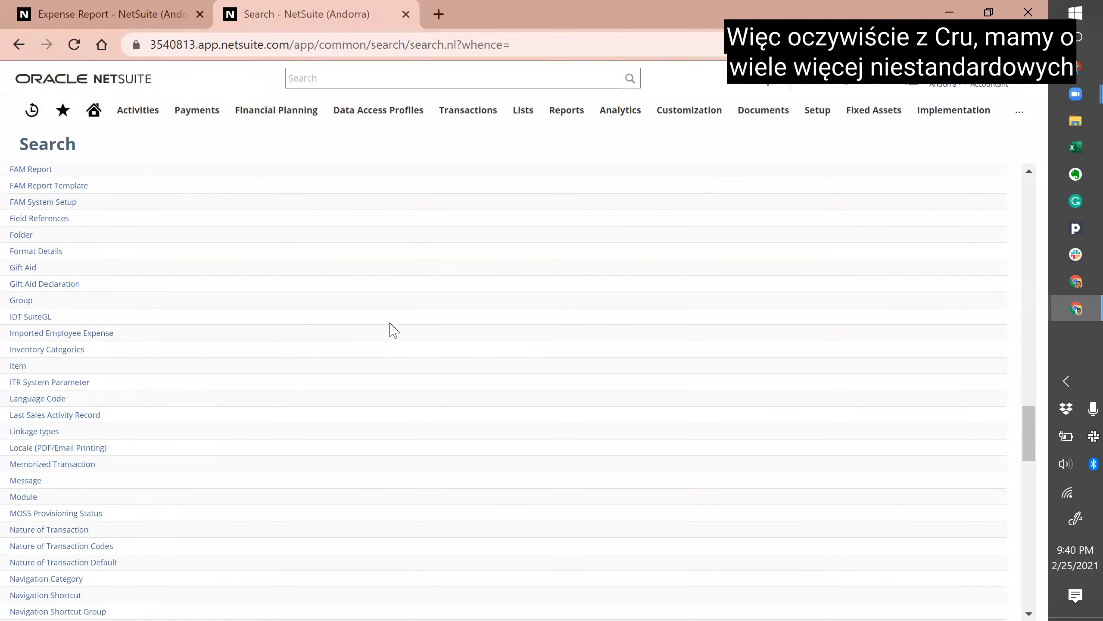
scroll(393, 330, down, 8)
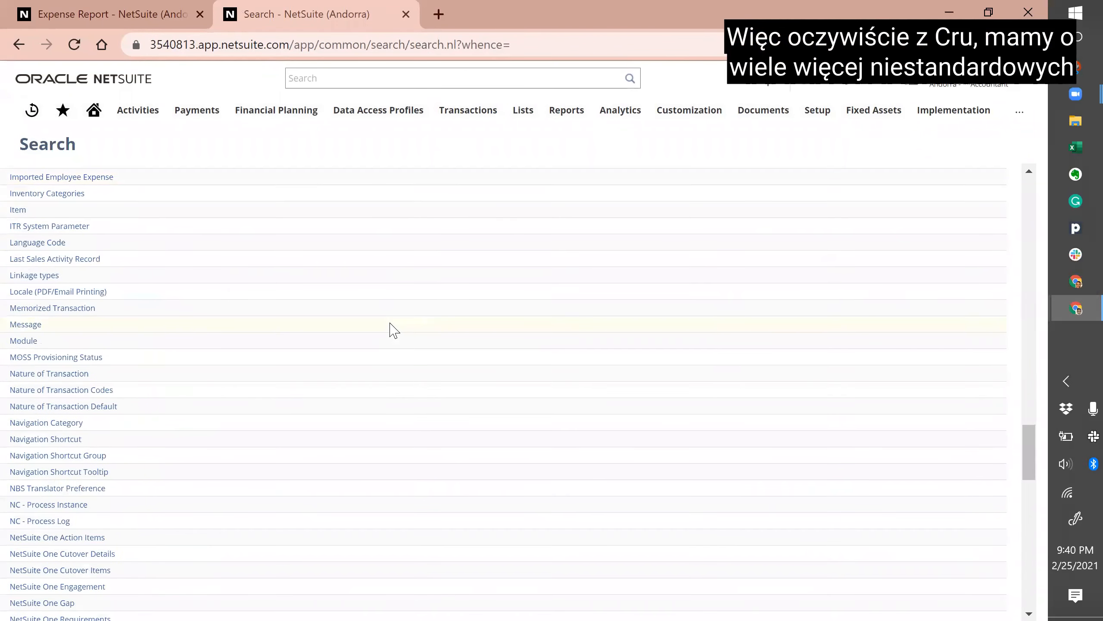
scroll(393, 330, down, 10)
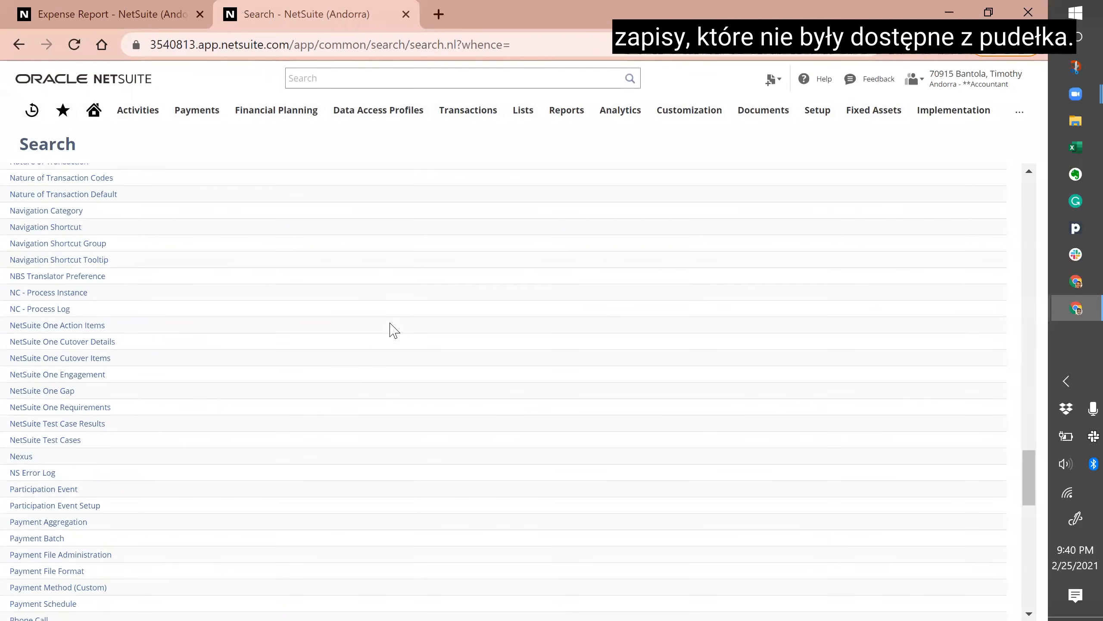
scroll(393, 330, down, 3)
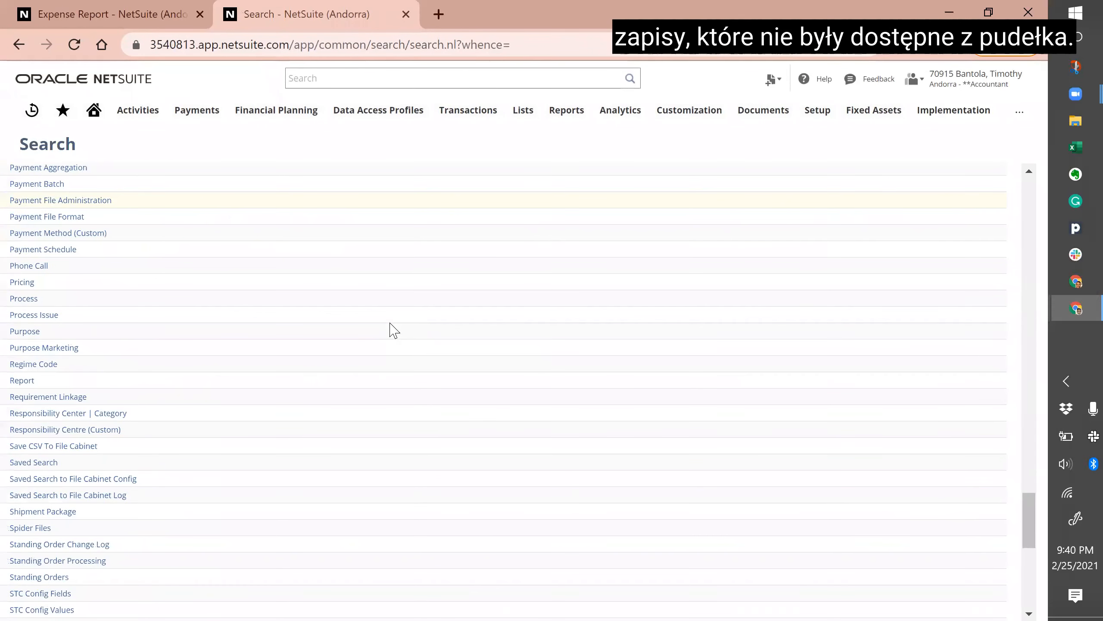
scroll(394, 330, down, 12)
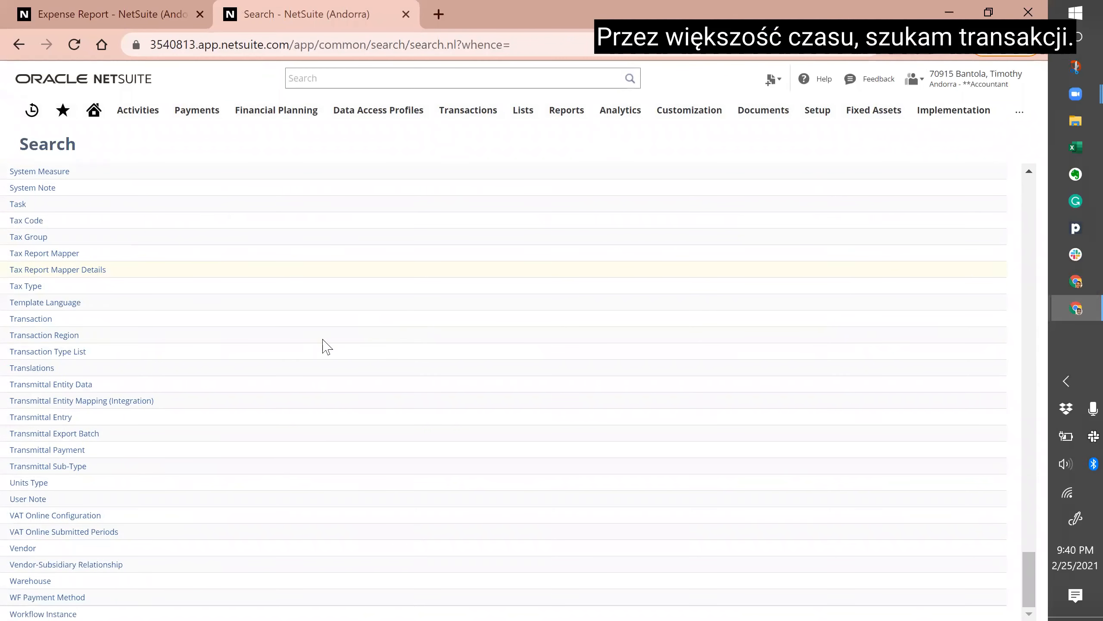
scroll(211, 375, up, 2)
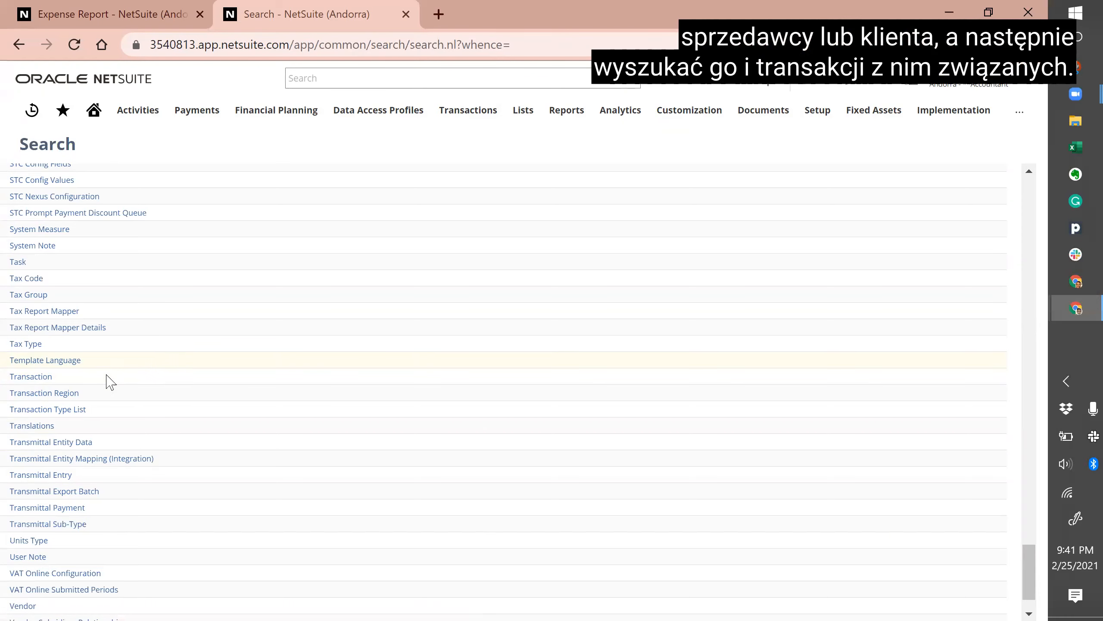
scroll(135, 403, down, 1)
scroll(135, 403, down, 2)
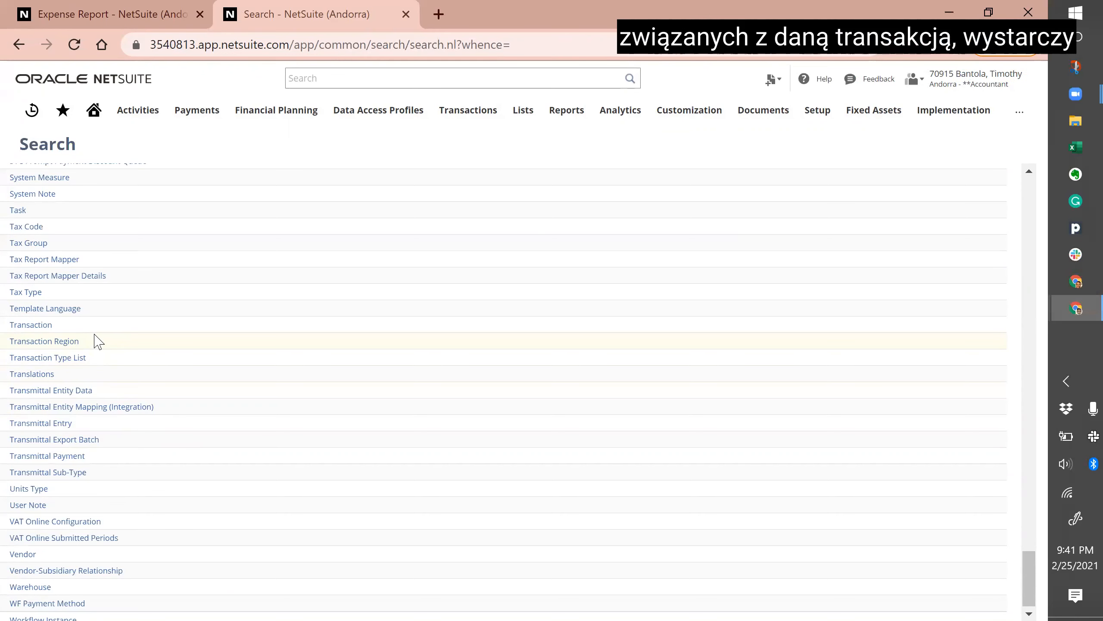
click(40, 326)
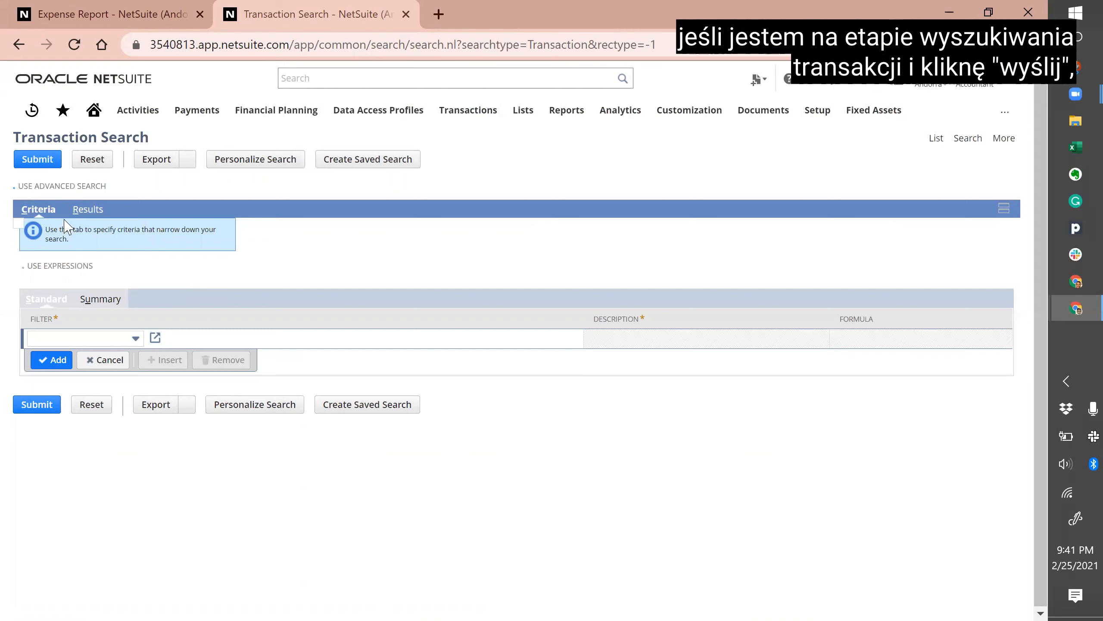
- Run the transaction search without any filters and look through the resulting transactions down to the February 2021 entries
click(44, 167)
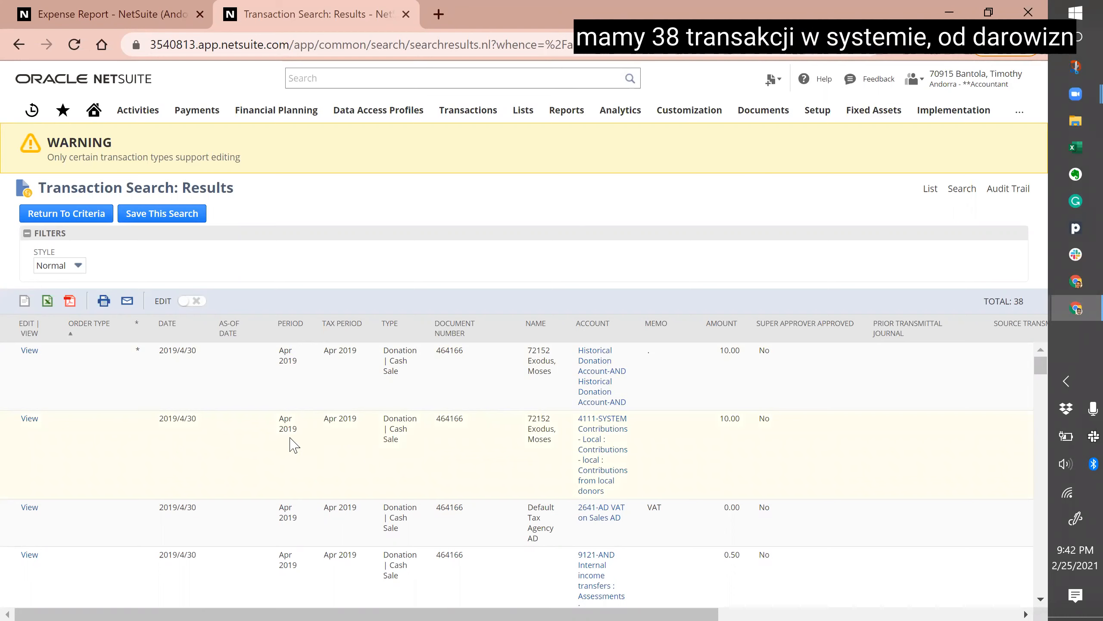
scroll(288, 404, down, 3)
scroll(289, 407, down, 5)
scroll(290, 405, down, 8)
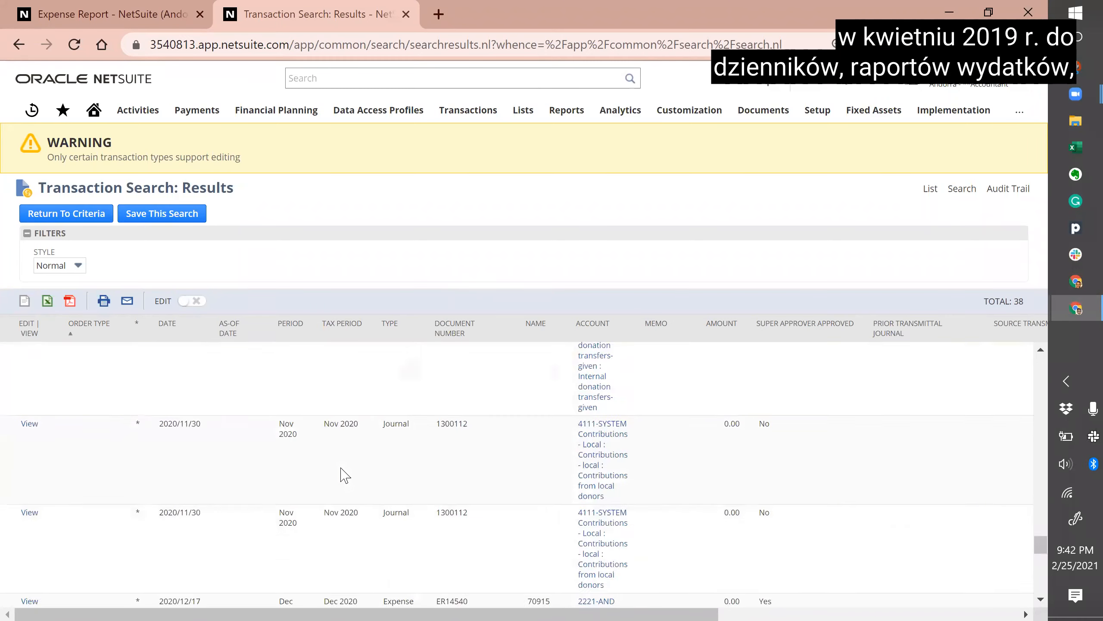
scroll(346, 475, down, 5)
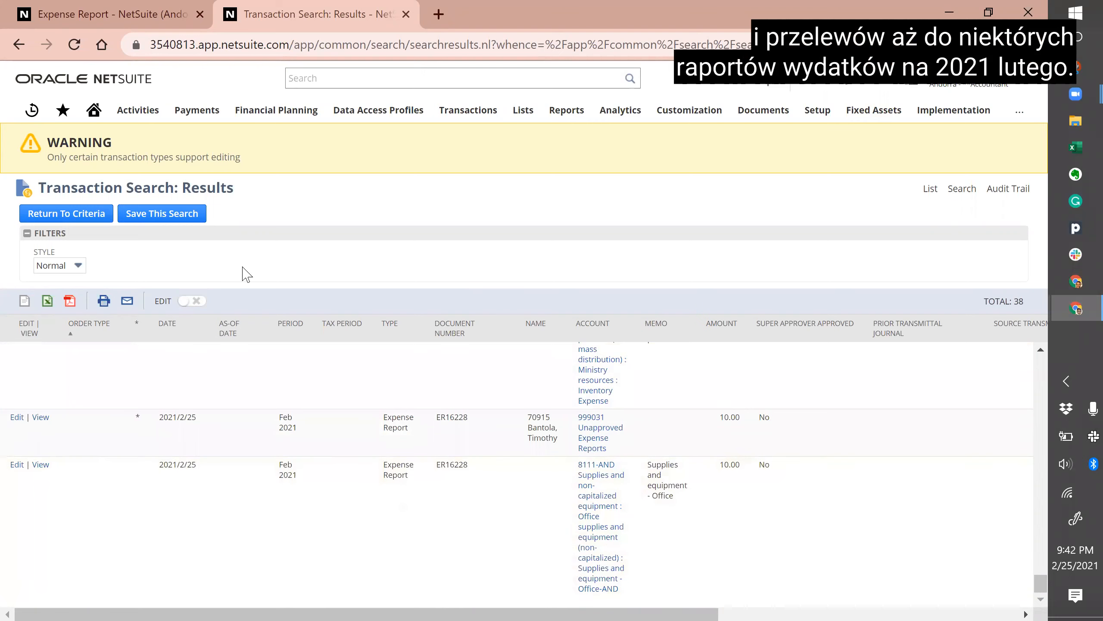
- Return to the transaction search criteria and start creating a saved search
click(72, 215)
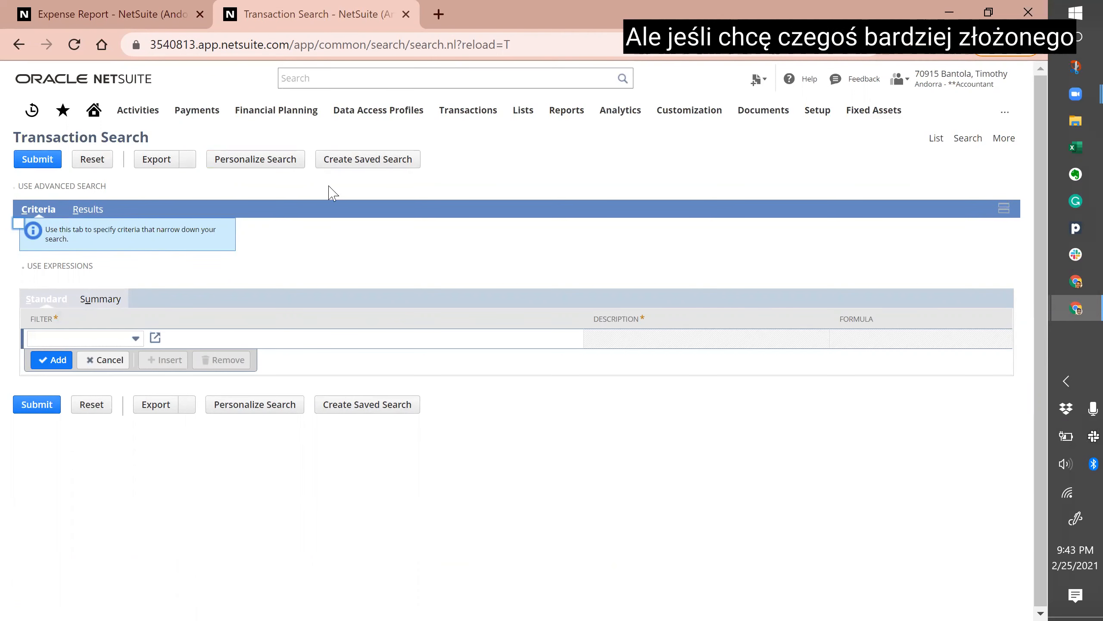
click(361, 160)
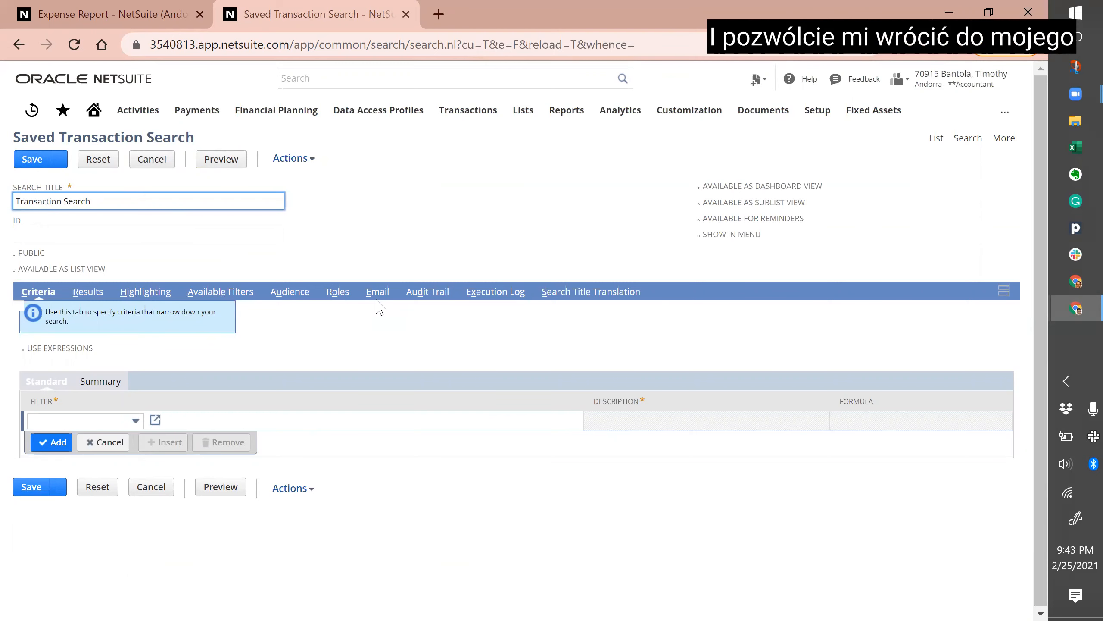
- Switch to the Google Slides presentation and view slide 10 with the circled Audience, Roles and Email options
key(alt+Tab)
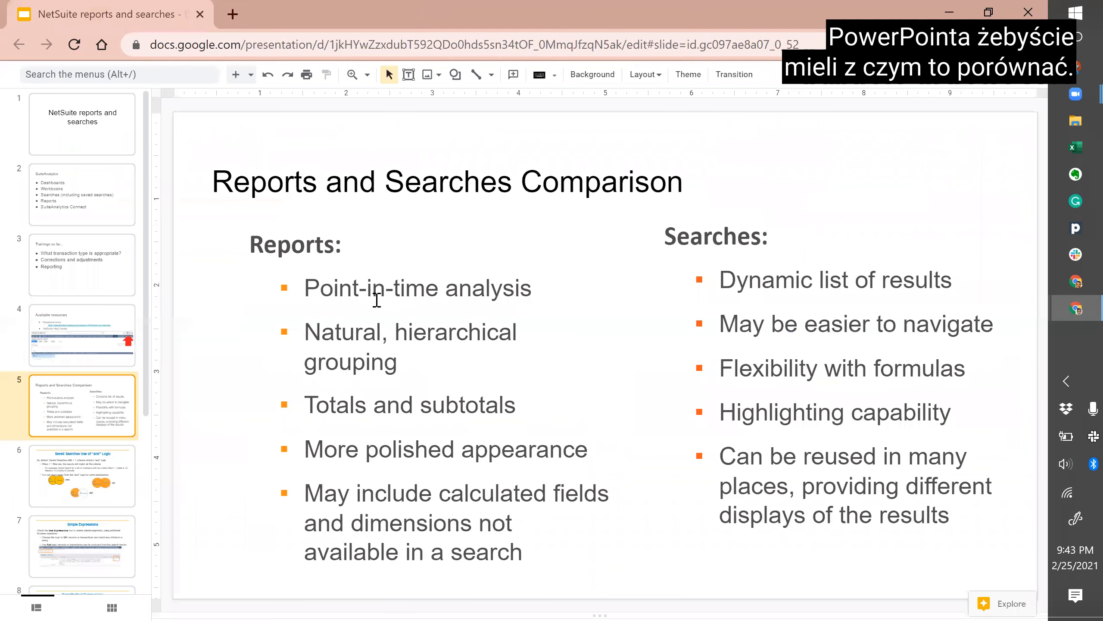
scroll(95, 409, down, 3)
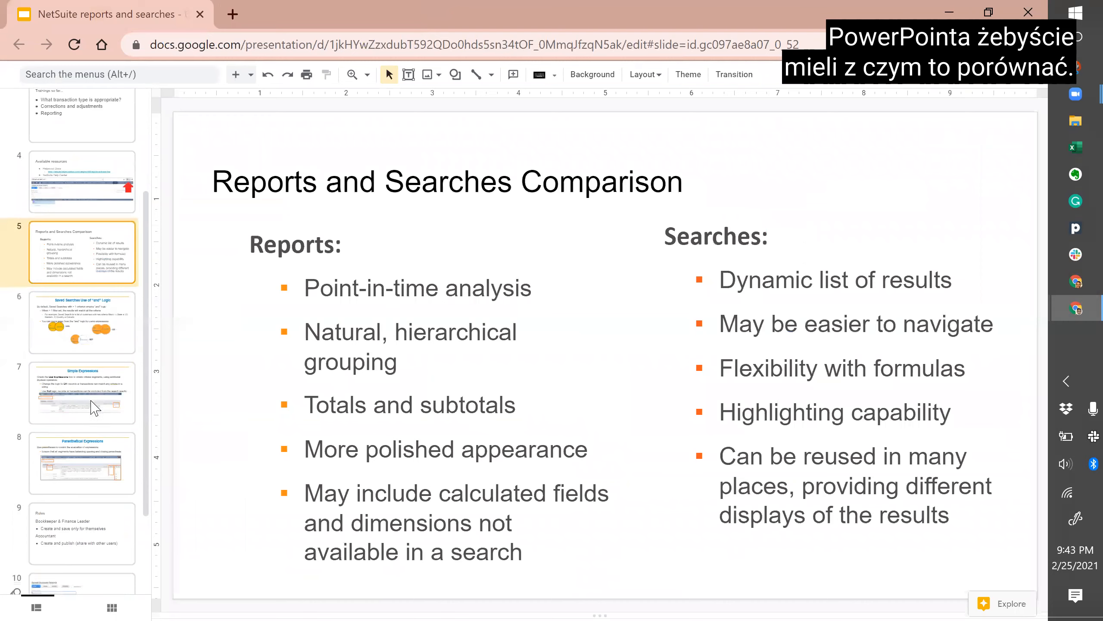
scroll(90, 445, down, 2)
click(77, 487)
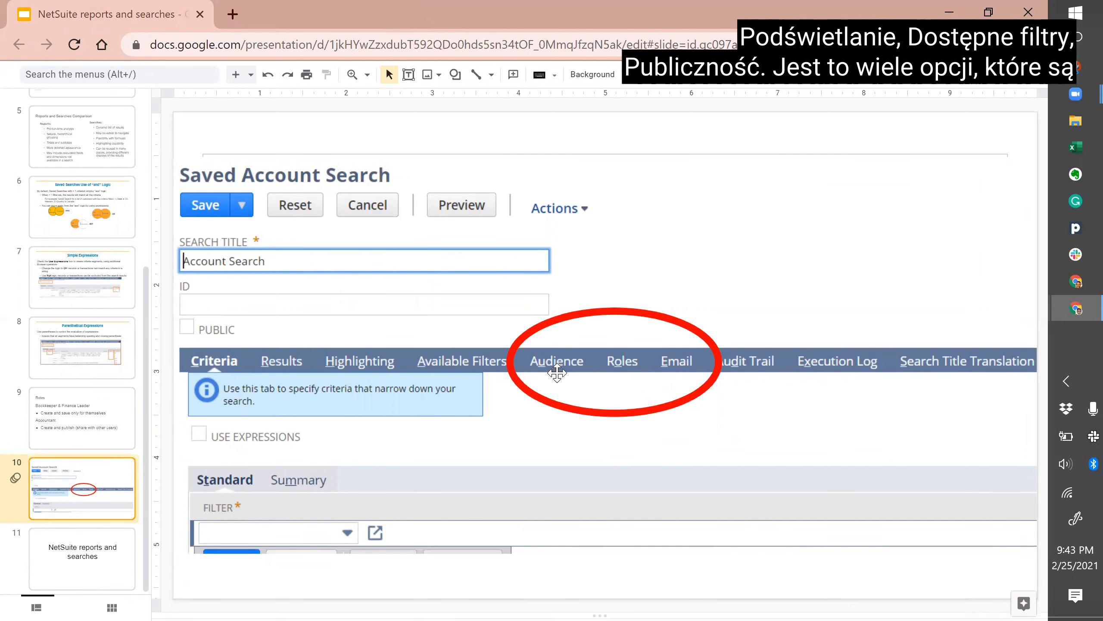
- Switch back to NetSuite and review the saved search's Audience, Roles and Email settings before returning to its criteria
key(alt+Tab)
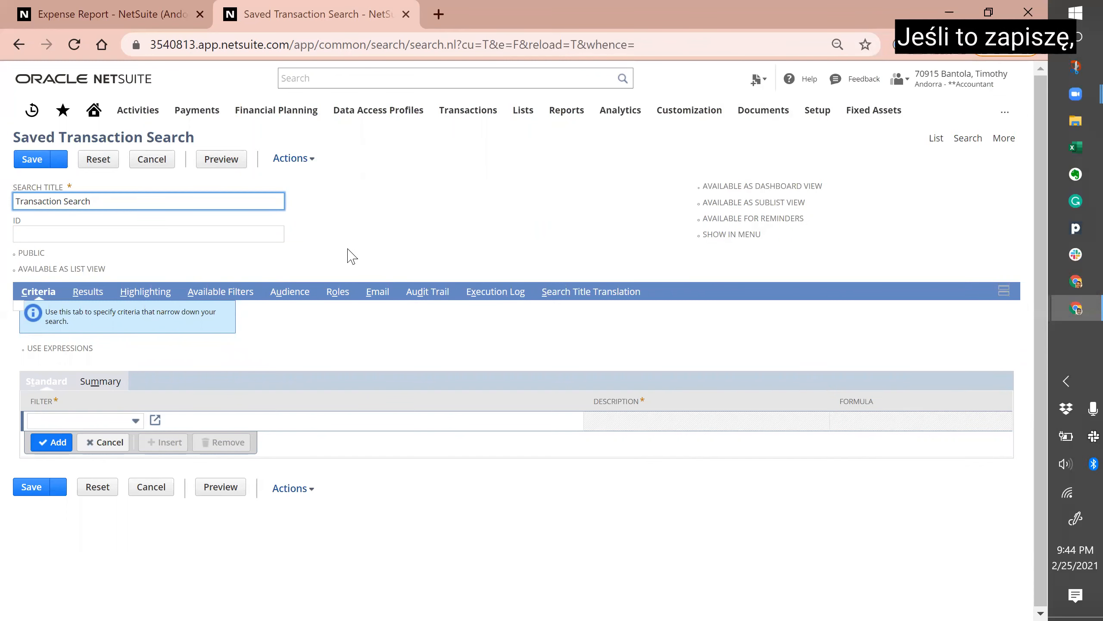
click(290, 301)
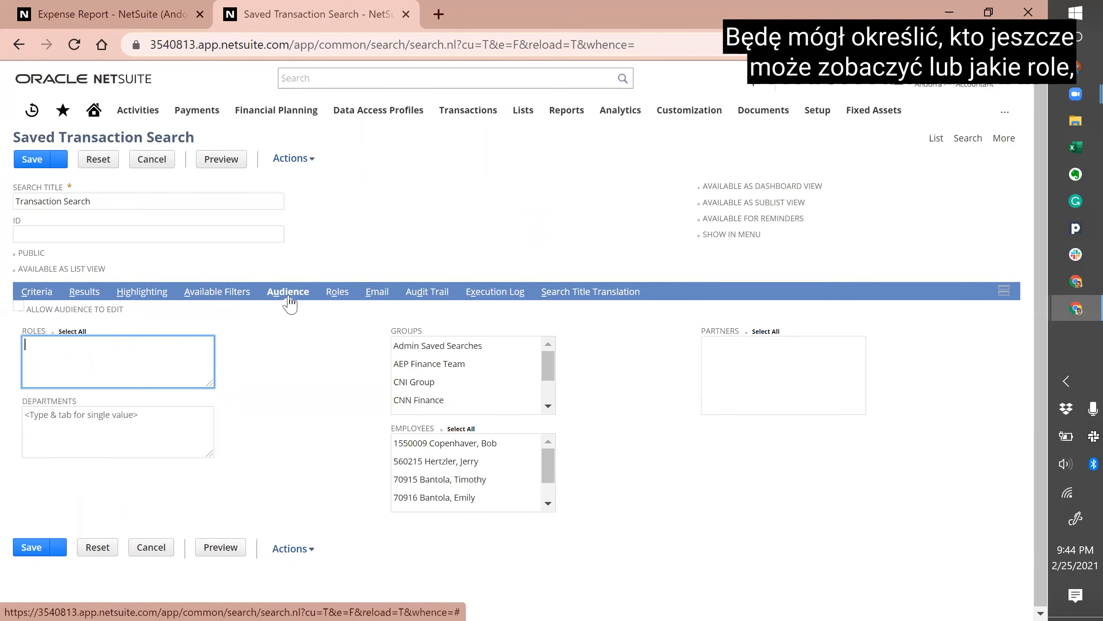
click(346, 299)
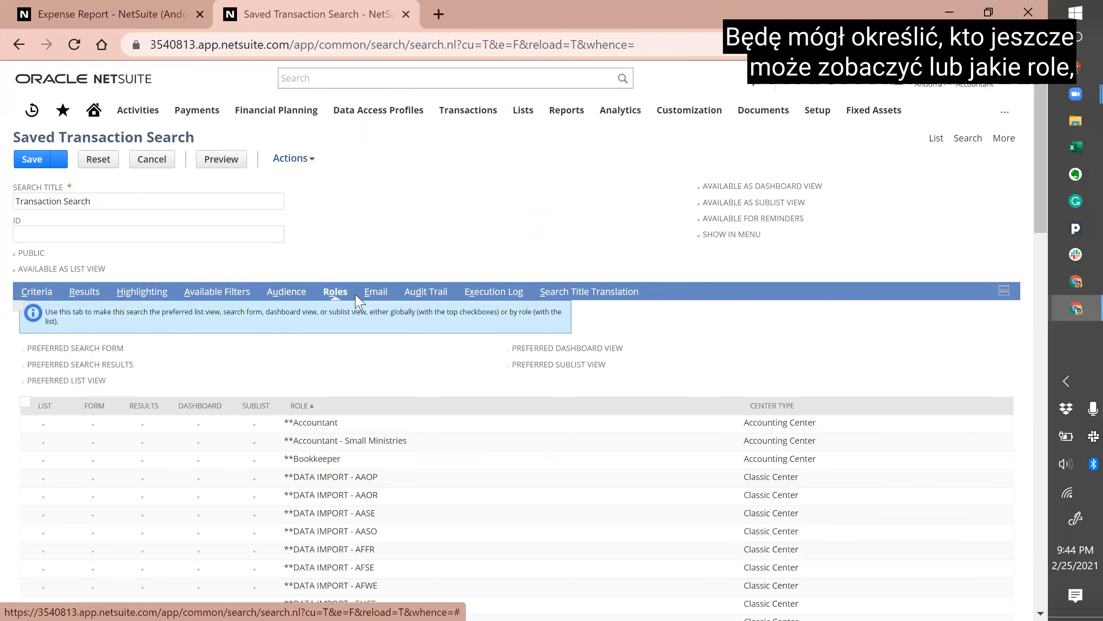
click(377, 296)
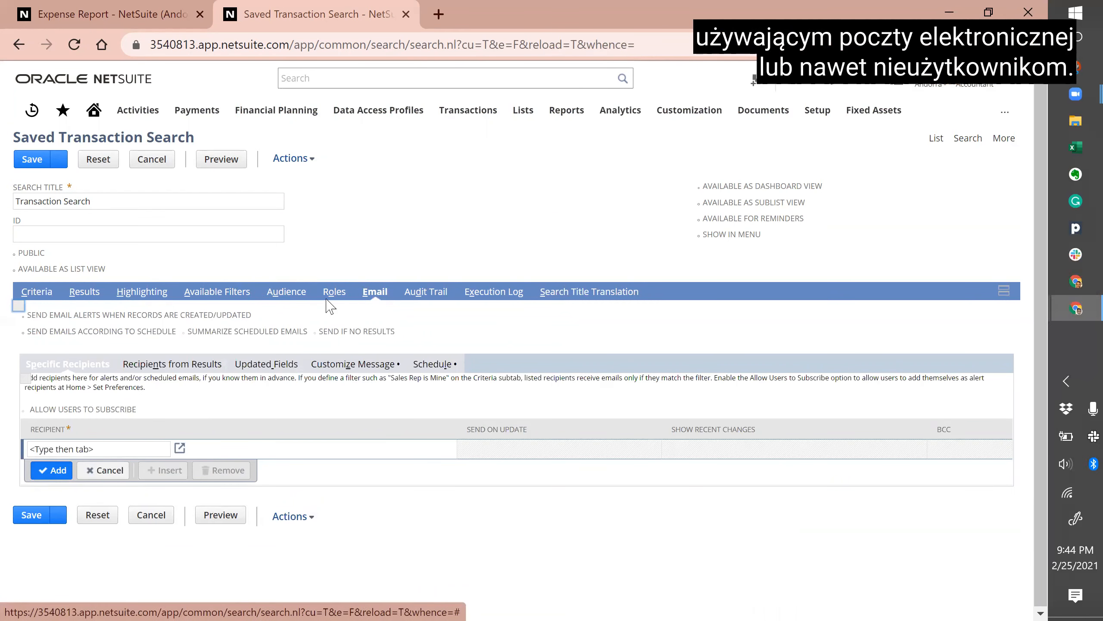
click(37, 291)
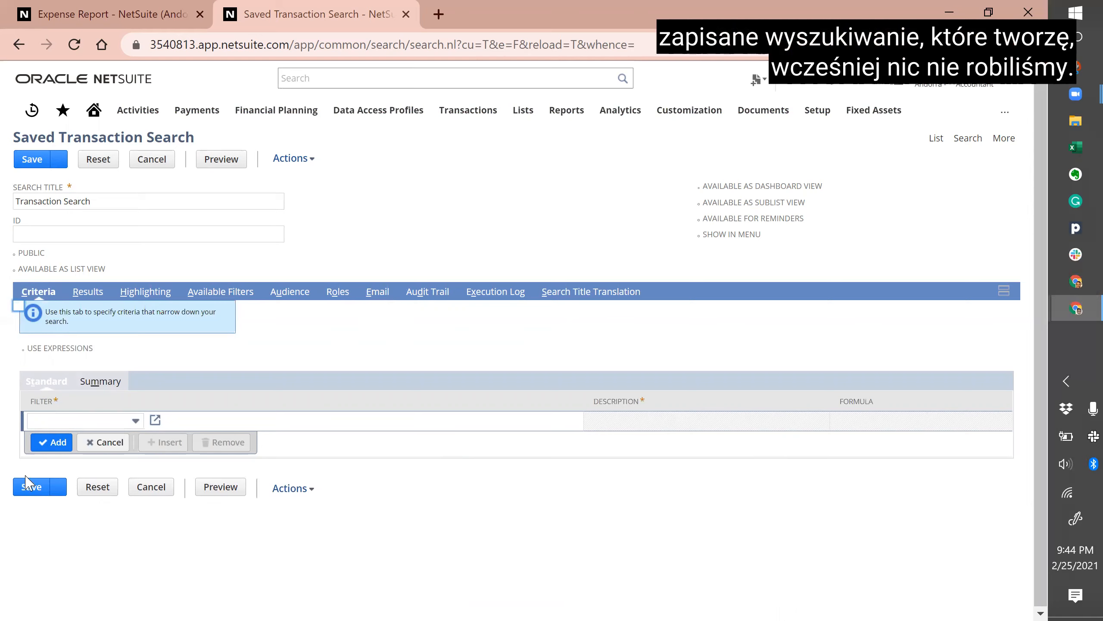
click(87, 421)
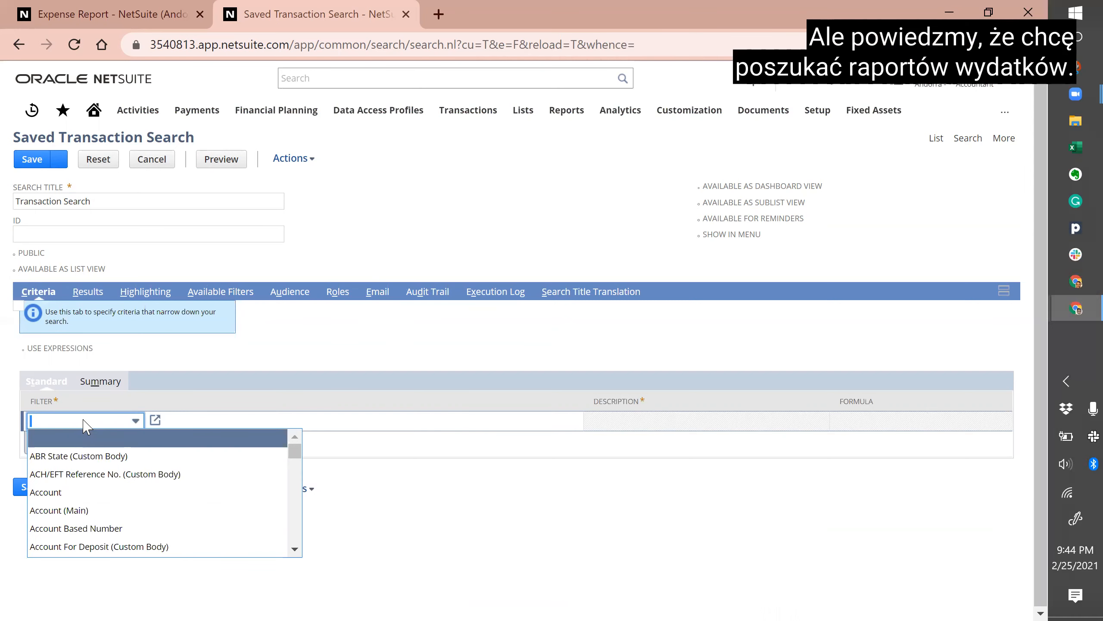
text(type)
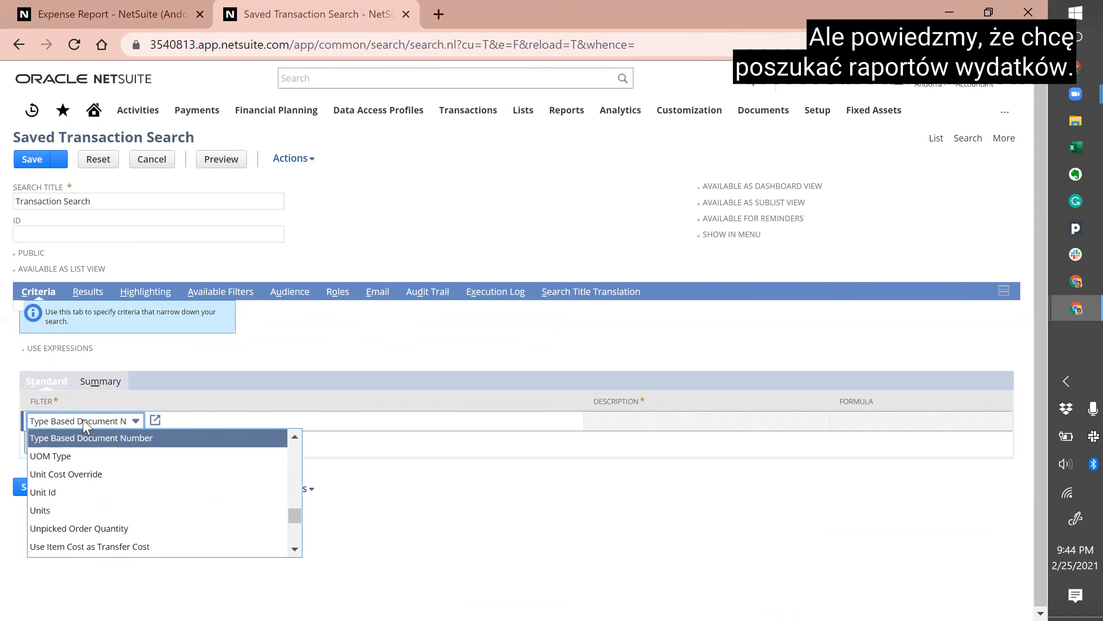
key(Return)
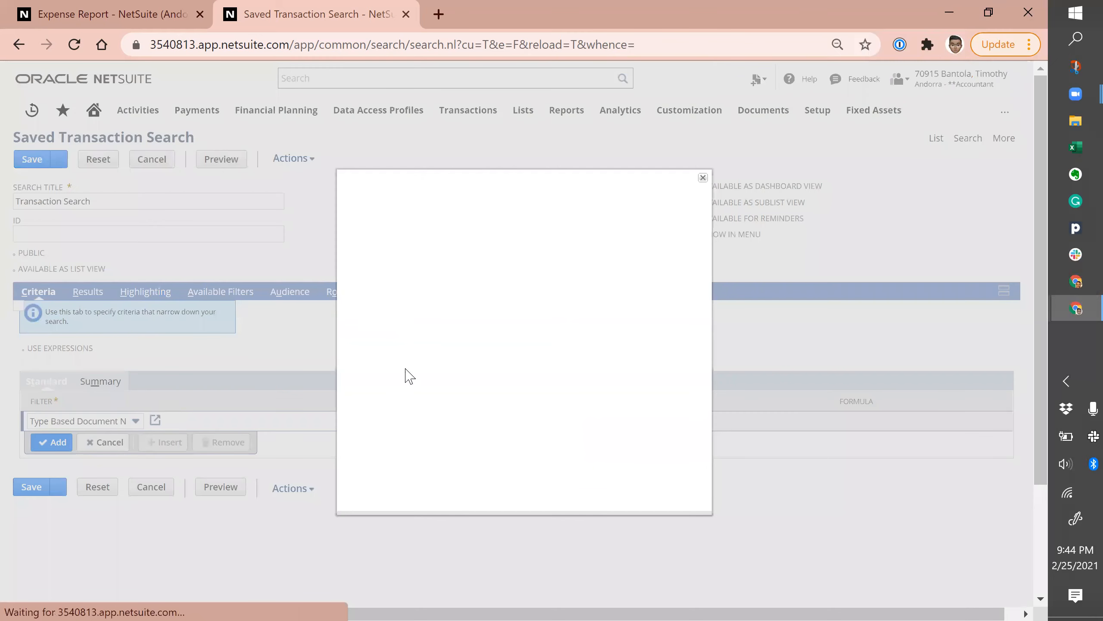
click(416, 213)
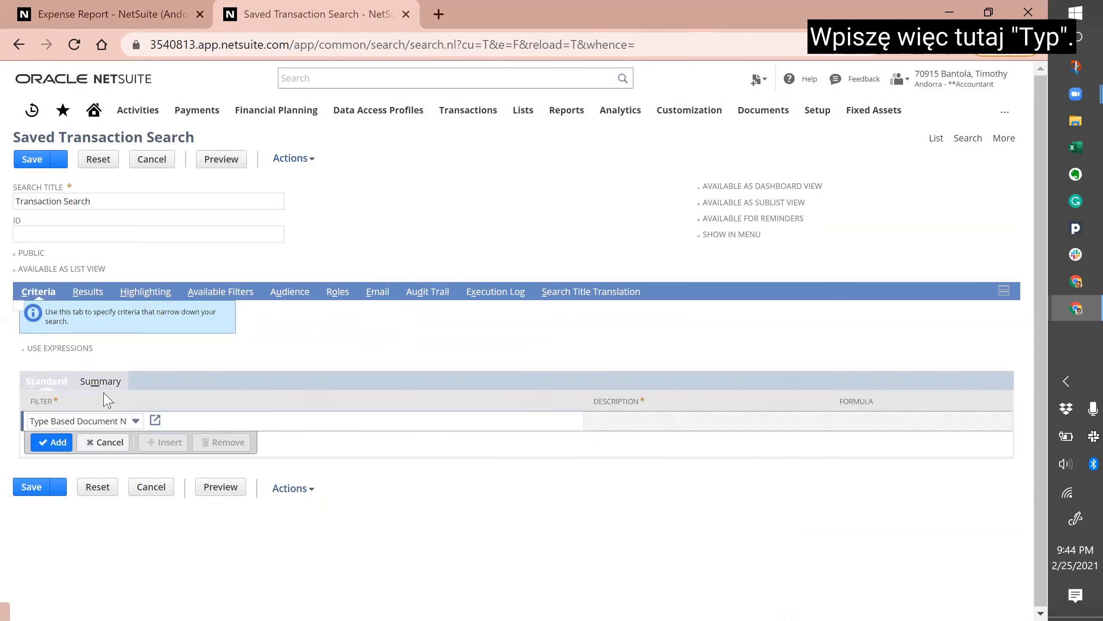
- Add a Type criterion to the saved transaction search that matches any of Expense Report
click(100, 422)
text(Type)
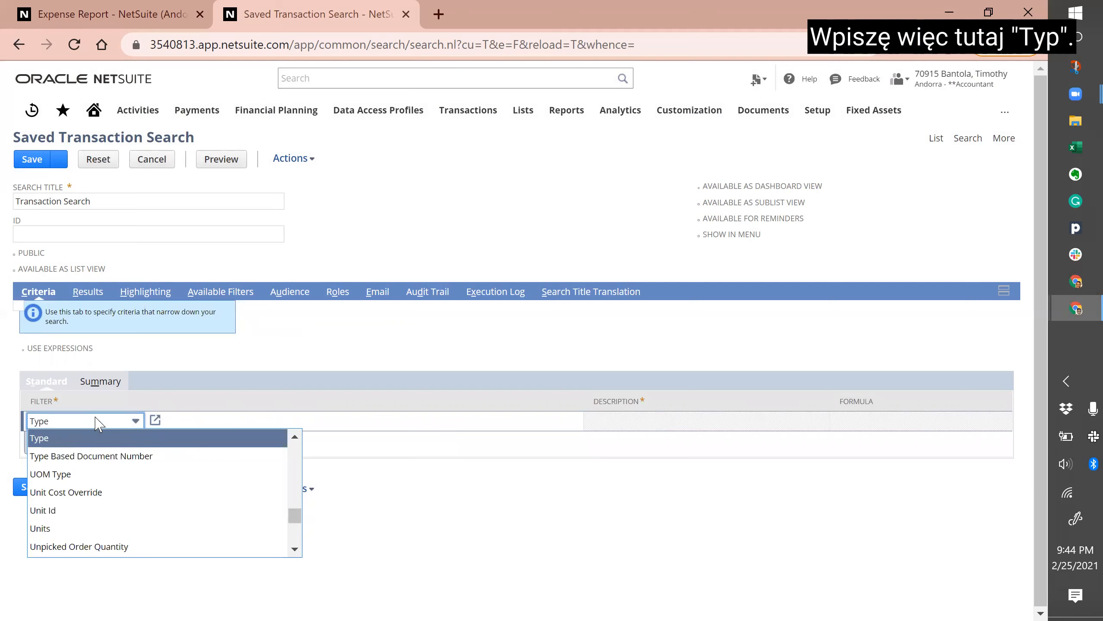
key(Return)
click(449, 280)
text(expense repo)
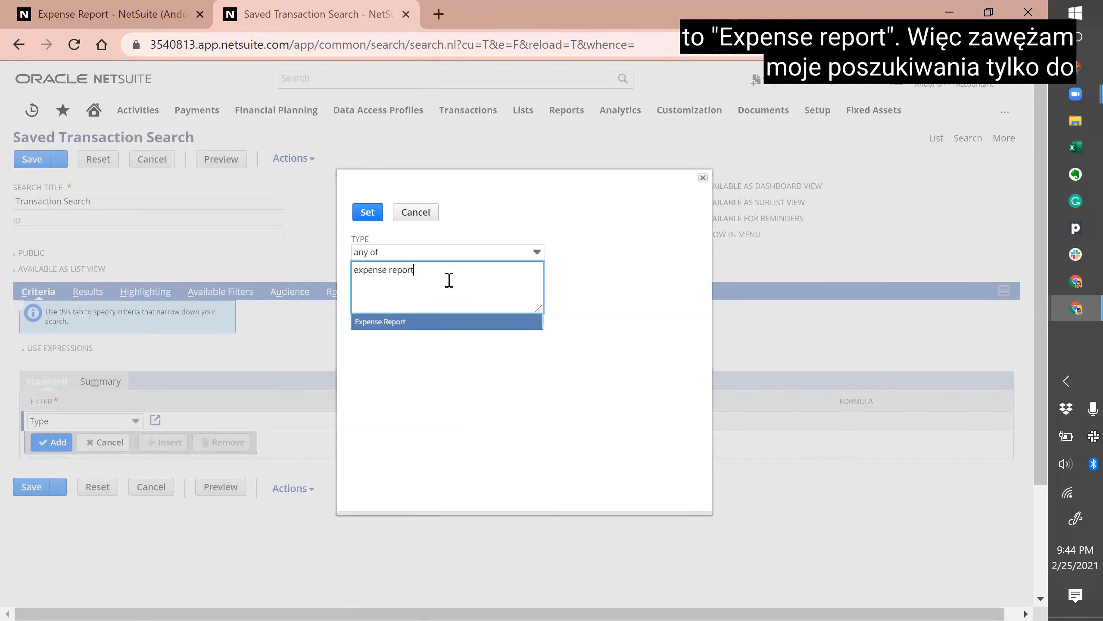
text(rt)
click(414, 322)
click(373, 221)
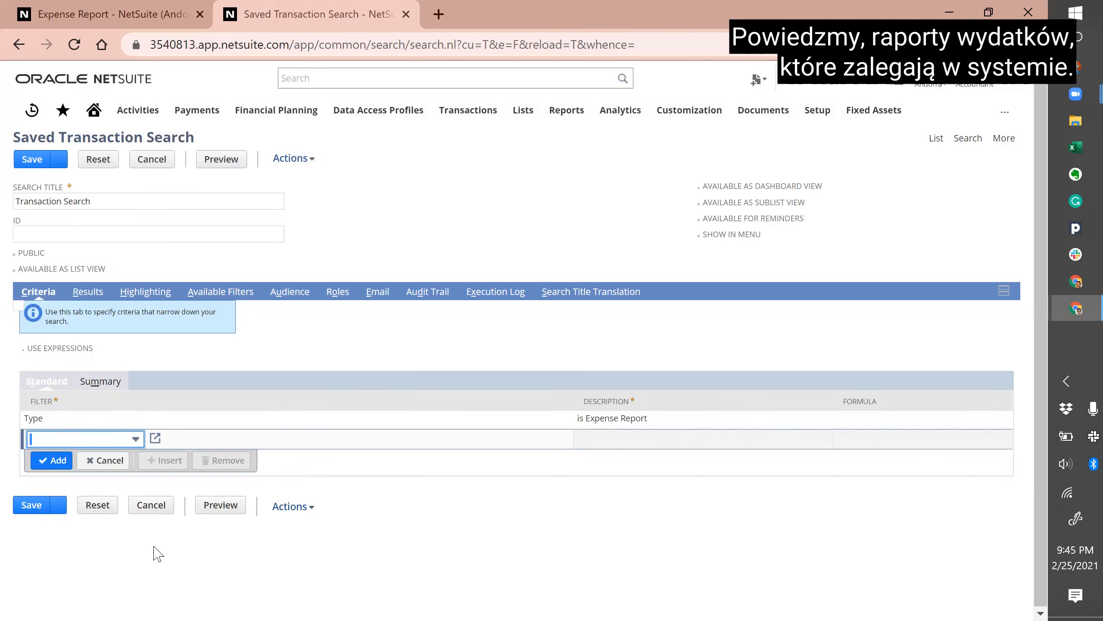
- Add an Approval Status criterion to the saved search that matches any of Pending Approval
text(approval s)
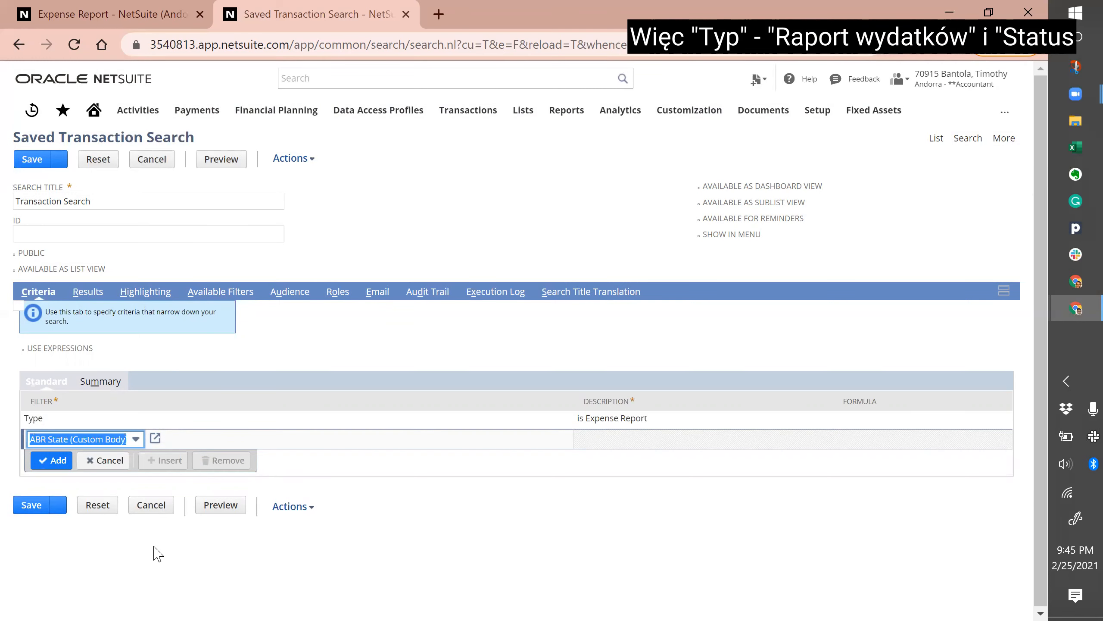
key(Tab)
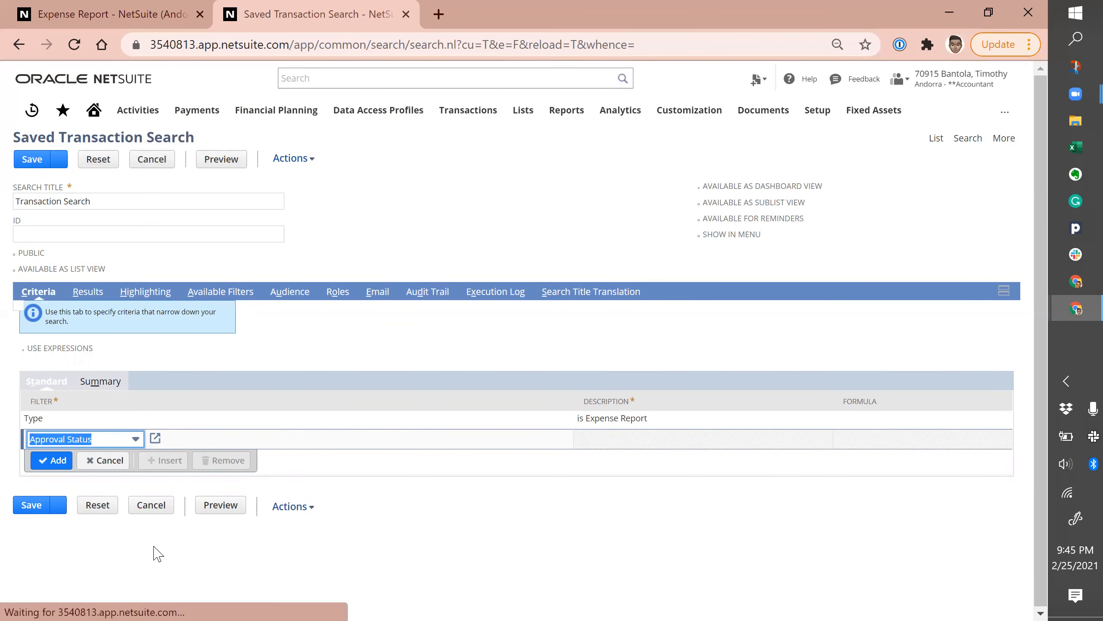
click(418, 278)
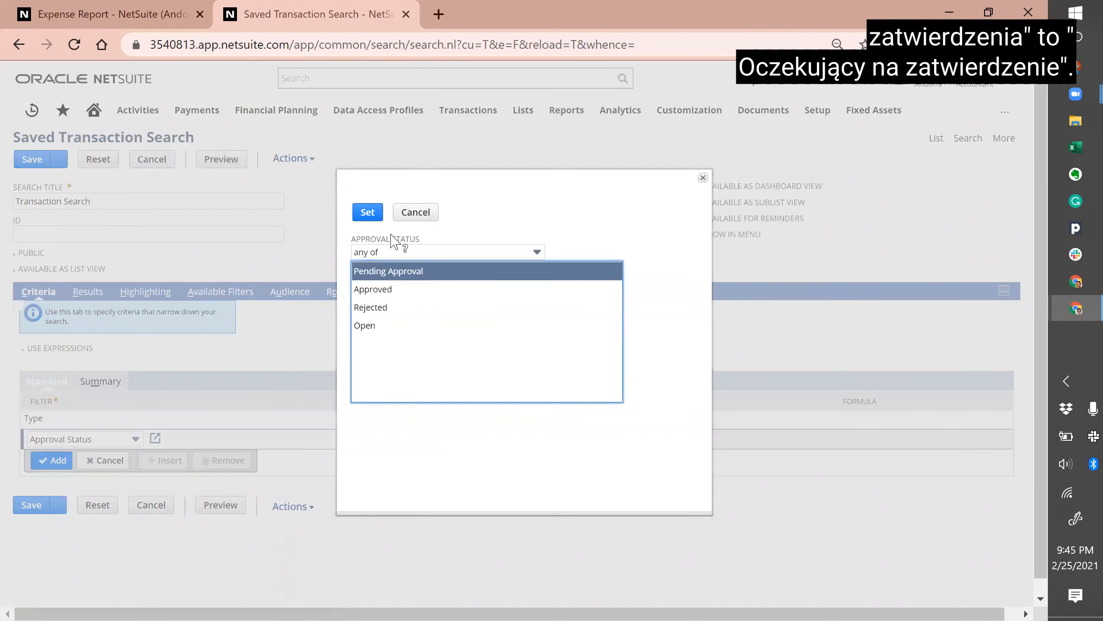
click(368, 212)
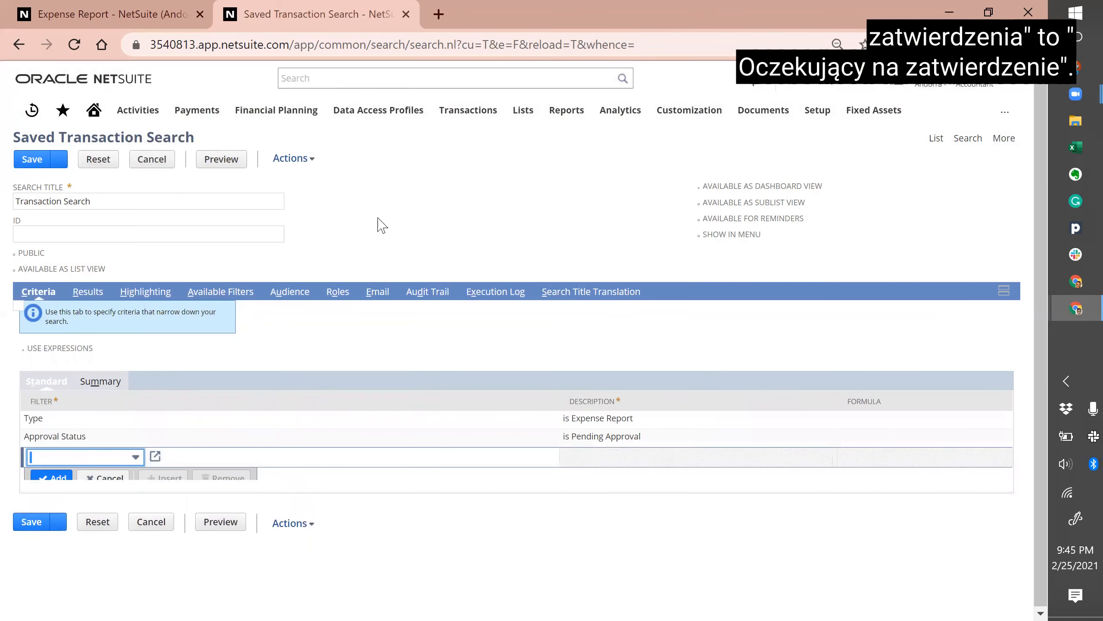
- Preview the saved search and look through the returned expense report lines with the filters section collapsed
click(225, 162)
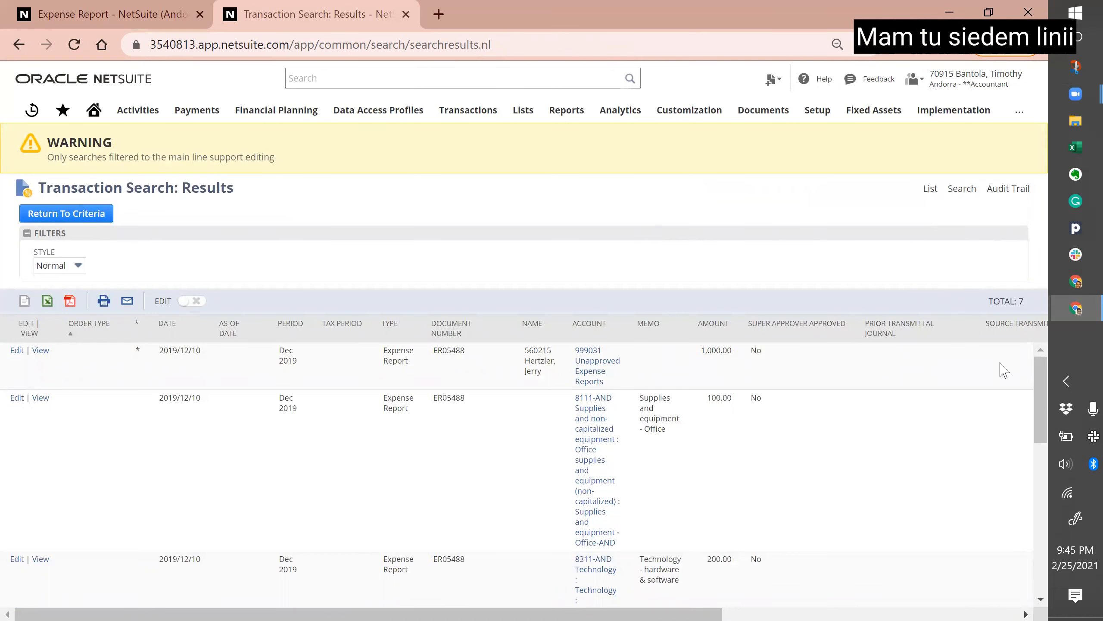
scroll(456, 543, down, 1)
scroll(456, 542, up, 1)
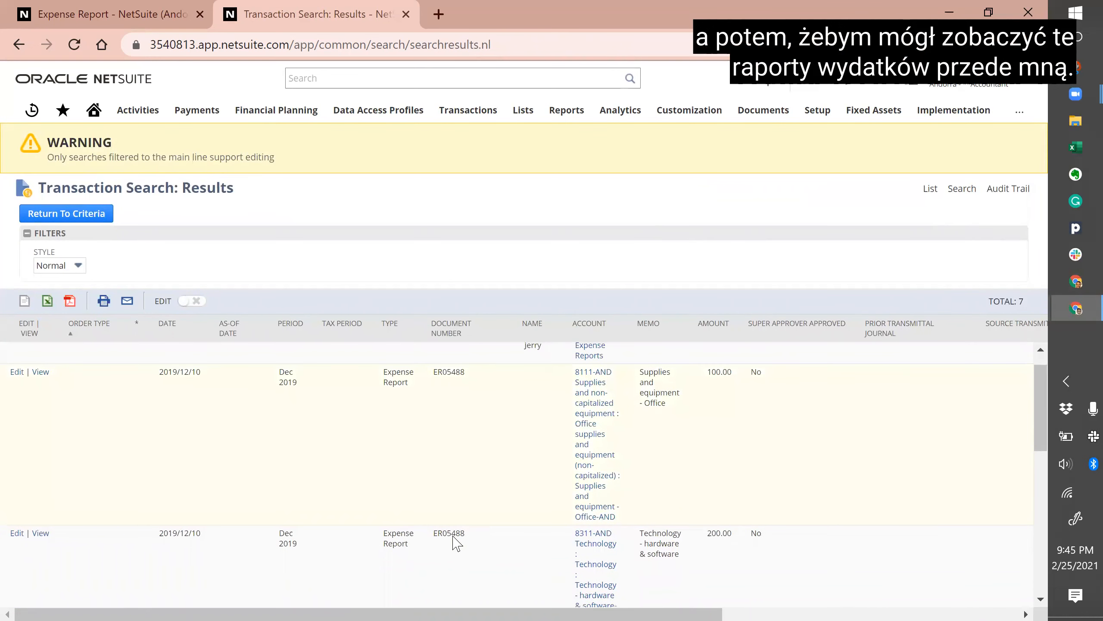
click(27, 233)
scroll(276, 452, down, 5)
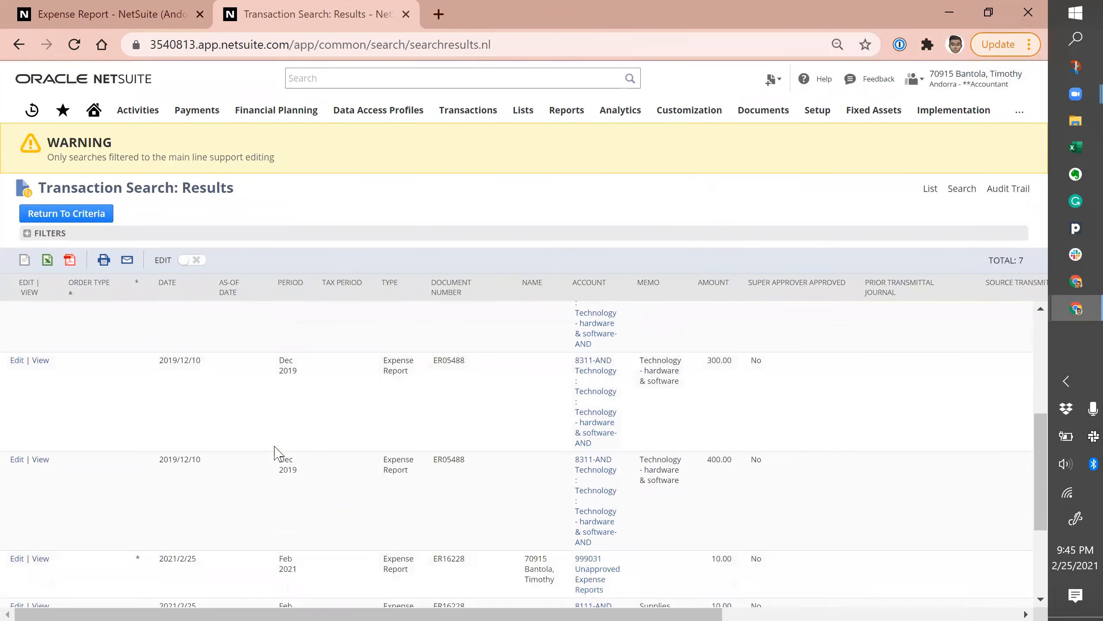
scroll(276, 452, down, 4)
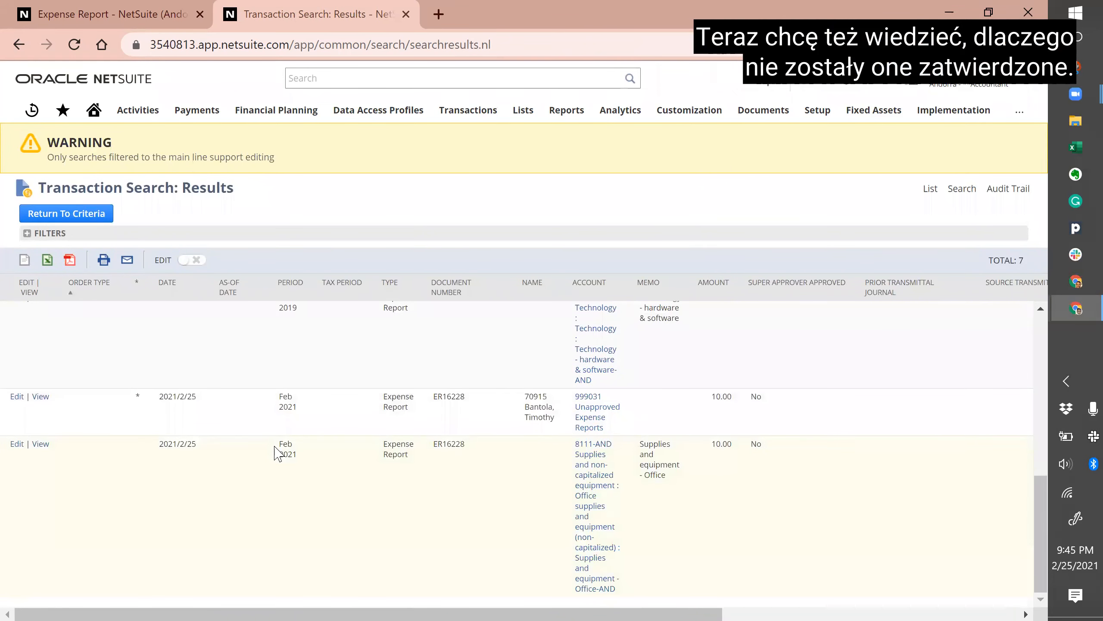
scroll(278, 454, up, 8)
scroll(278, 453, up, 3)
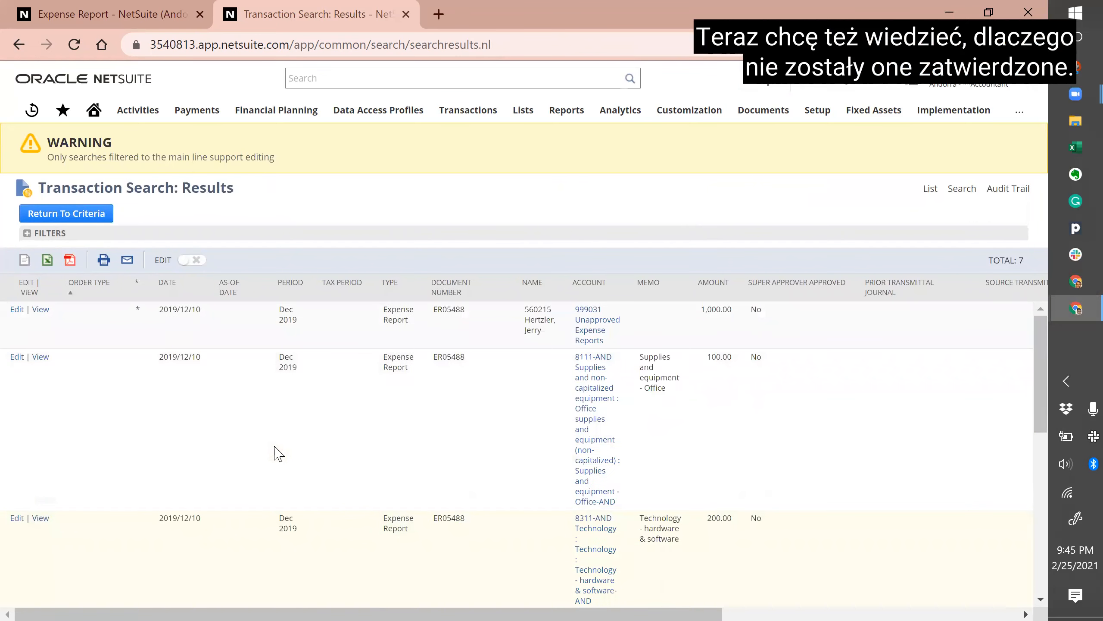
scroll(278, 453, down, 4)
scroll(276, 453, up, 3)
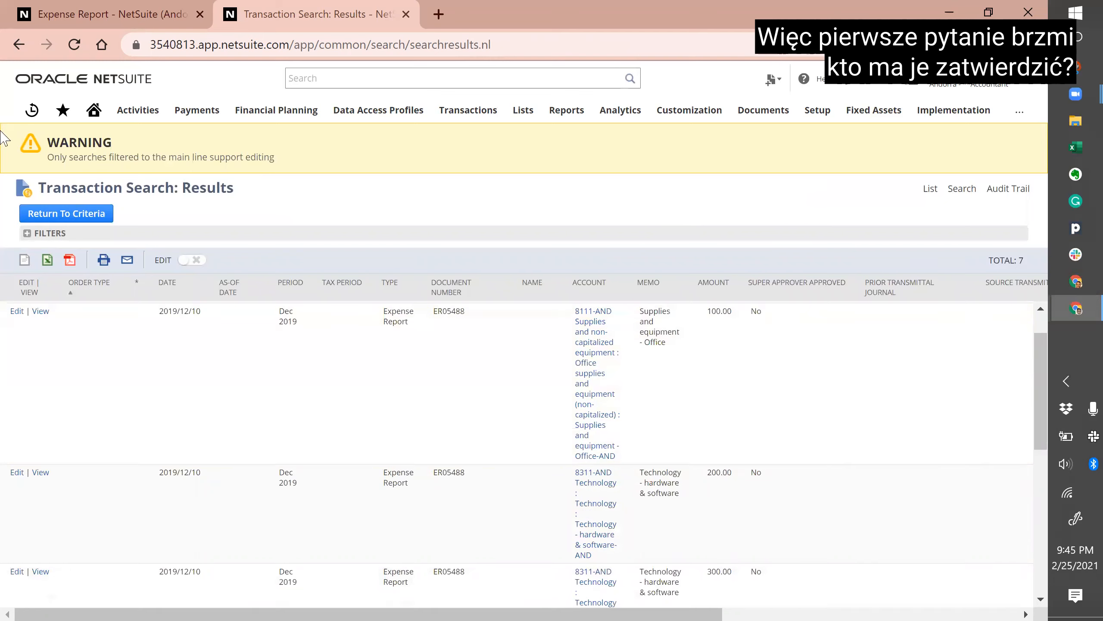
- Return to the search setup and add Next Role Approver (Custom Body) and Next Approver/s (Custom Body) as result columns
click(72, 222)
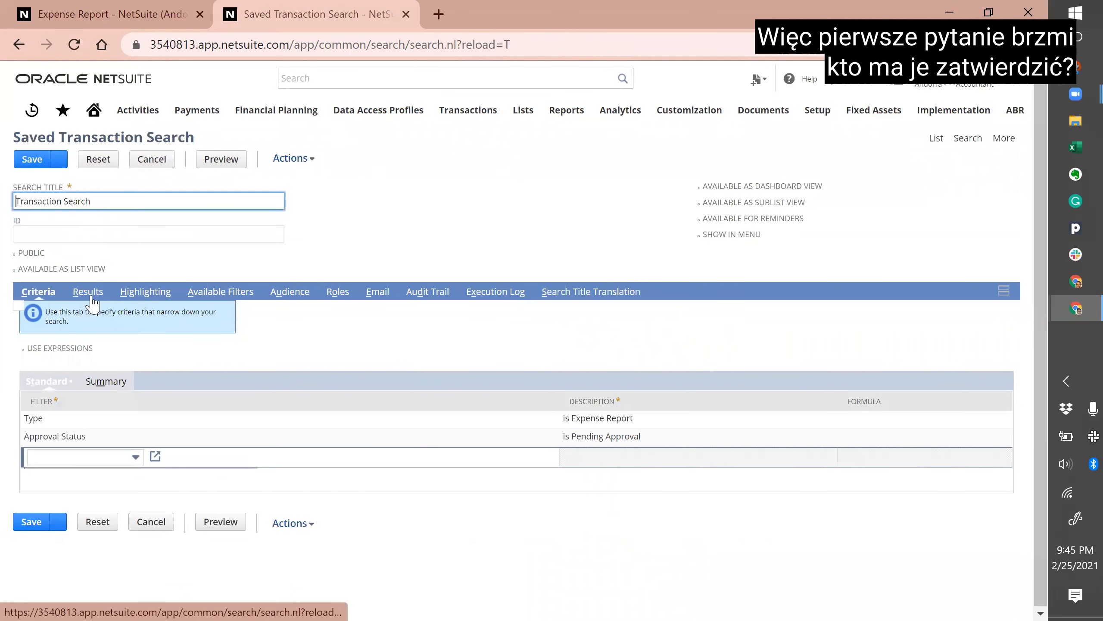
click(88, 292)
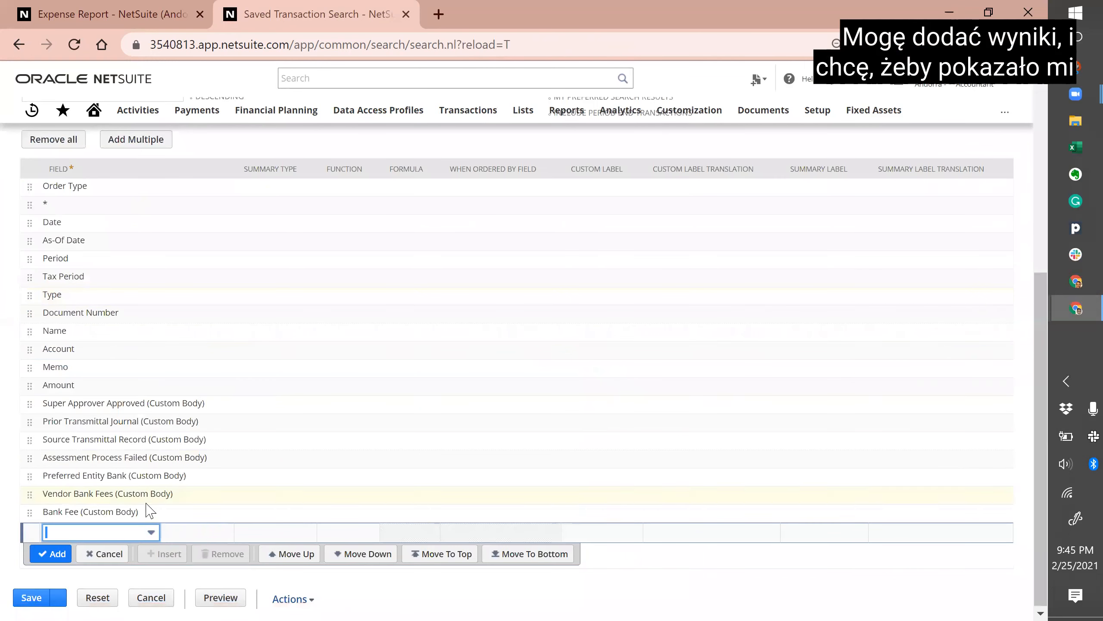
text(next r)
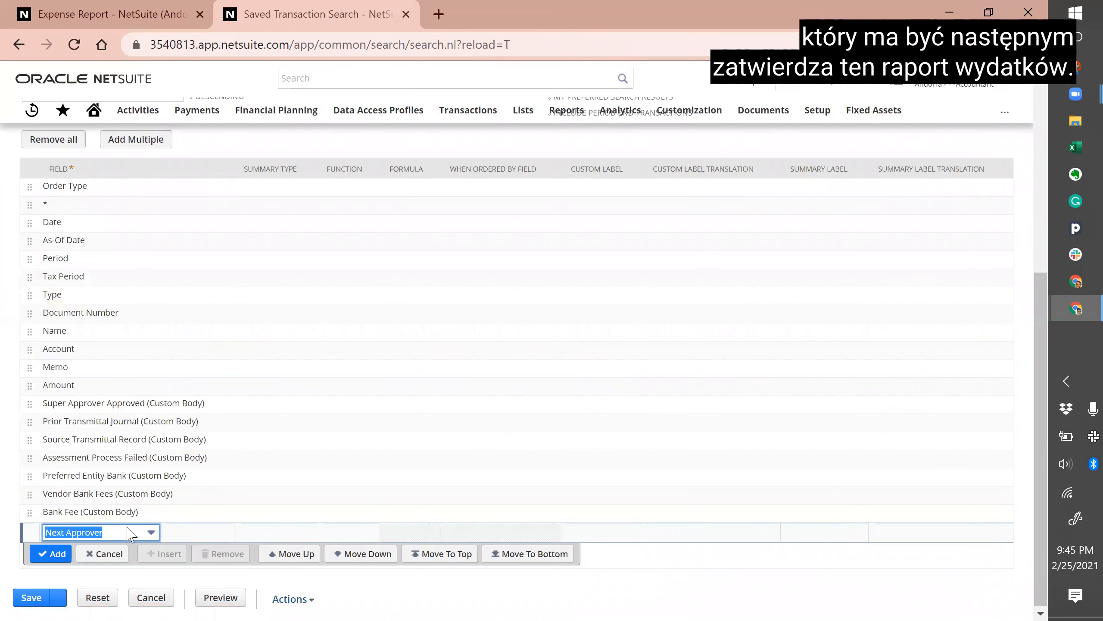
key(Tab)
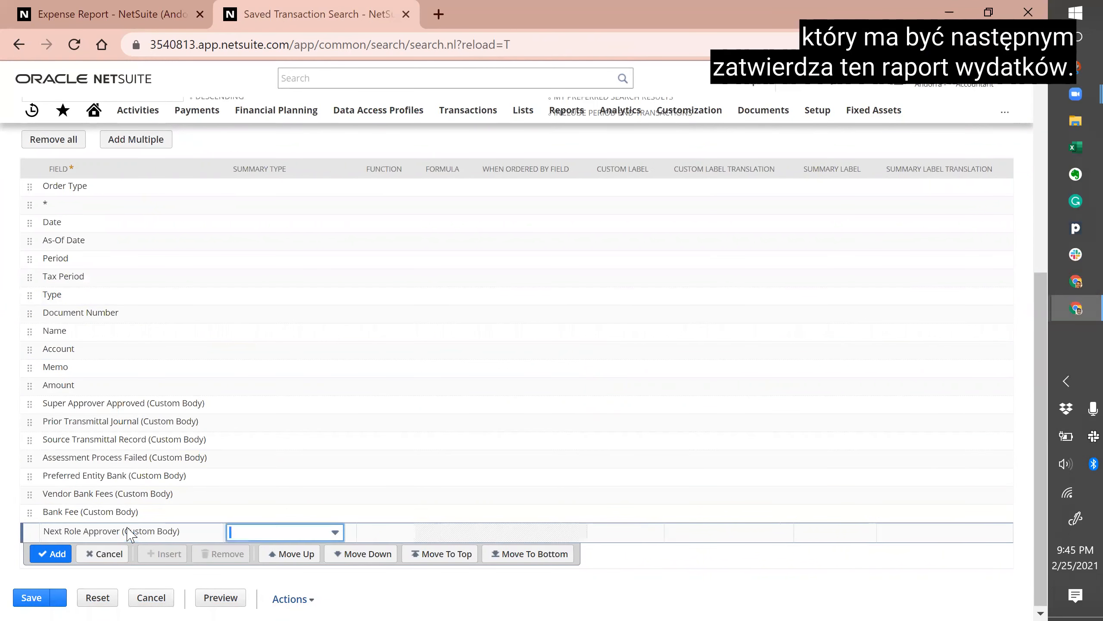
click(65, 554)
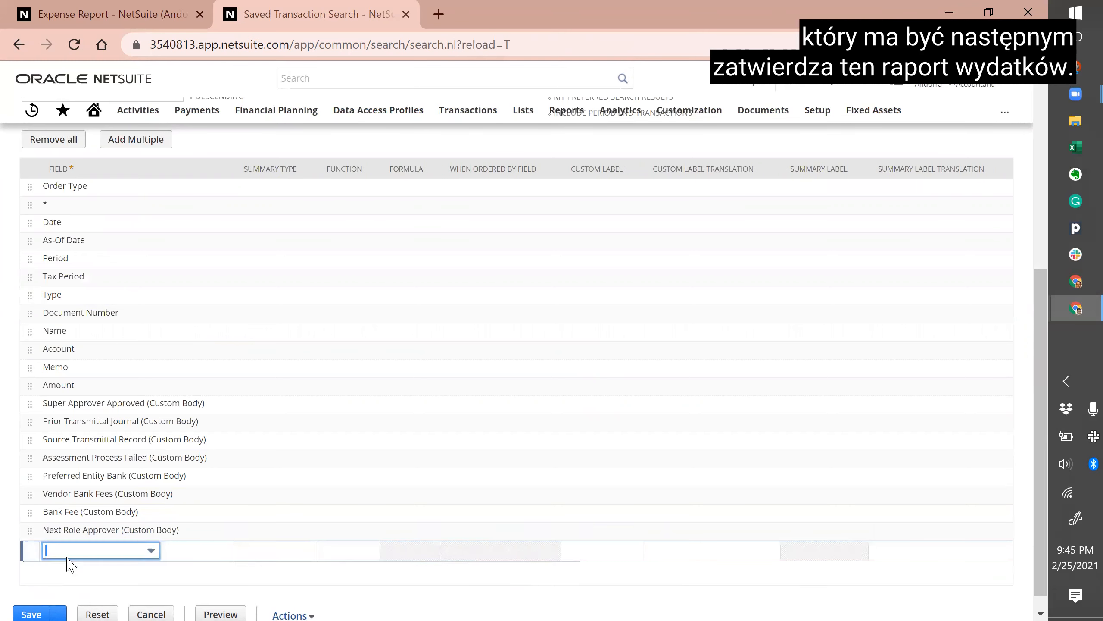
text(next)
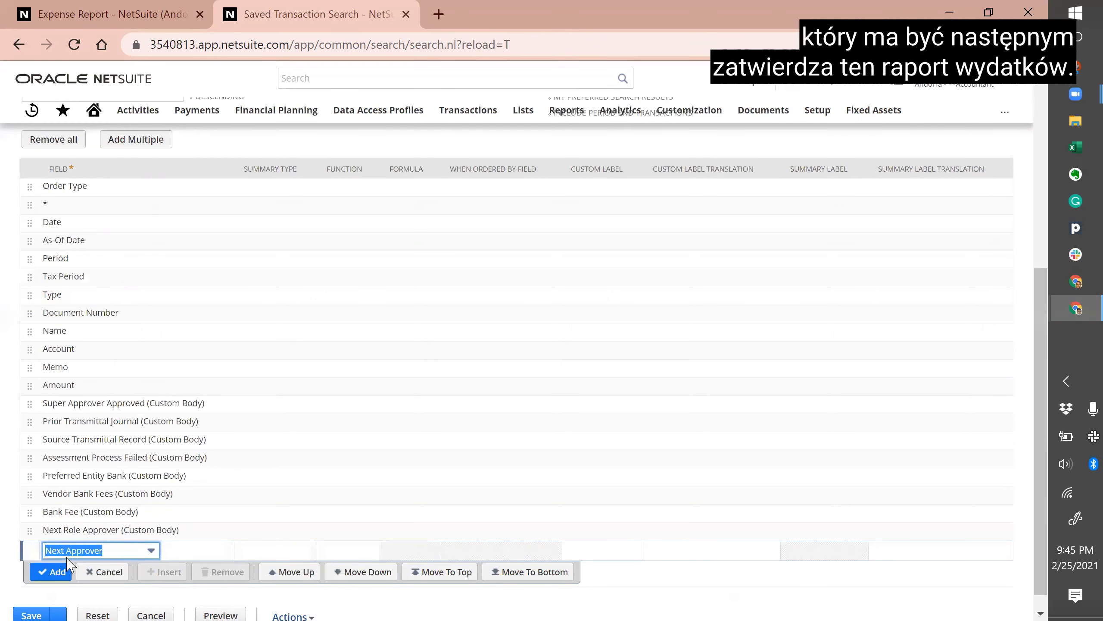
key(Down)
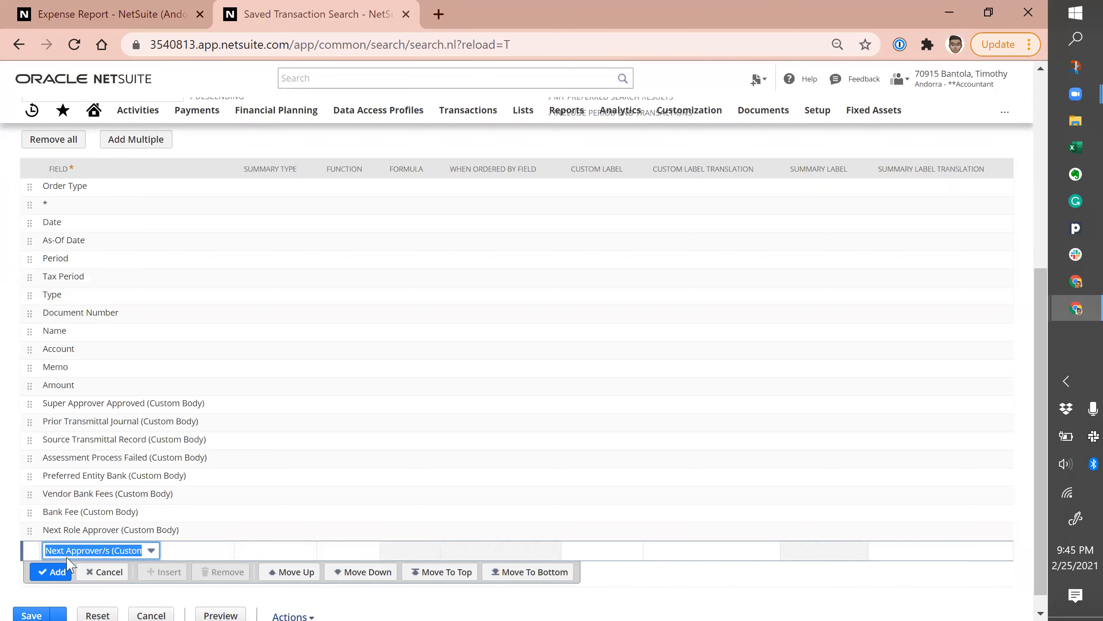
click(59, 576)
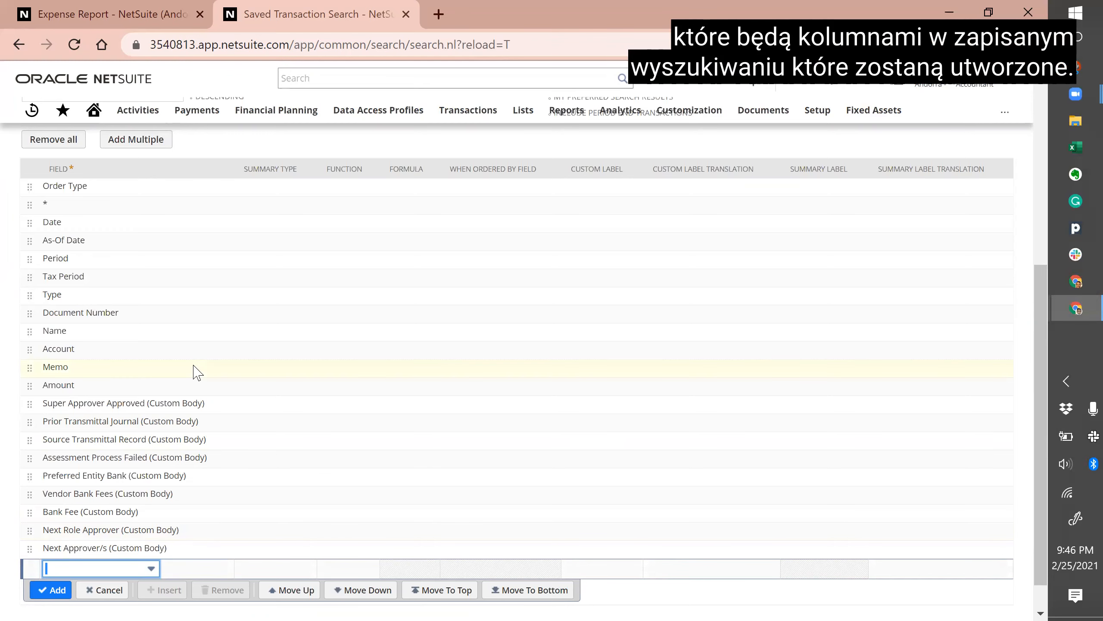
- Remove the Order Type, As-Of Date and Tax Period columns from the search results
click(101, 191)
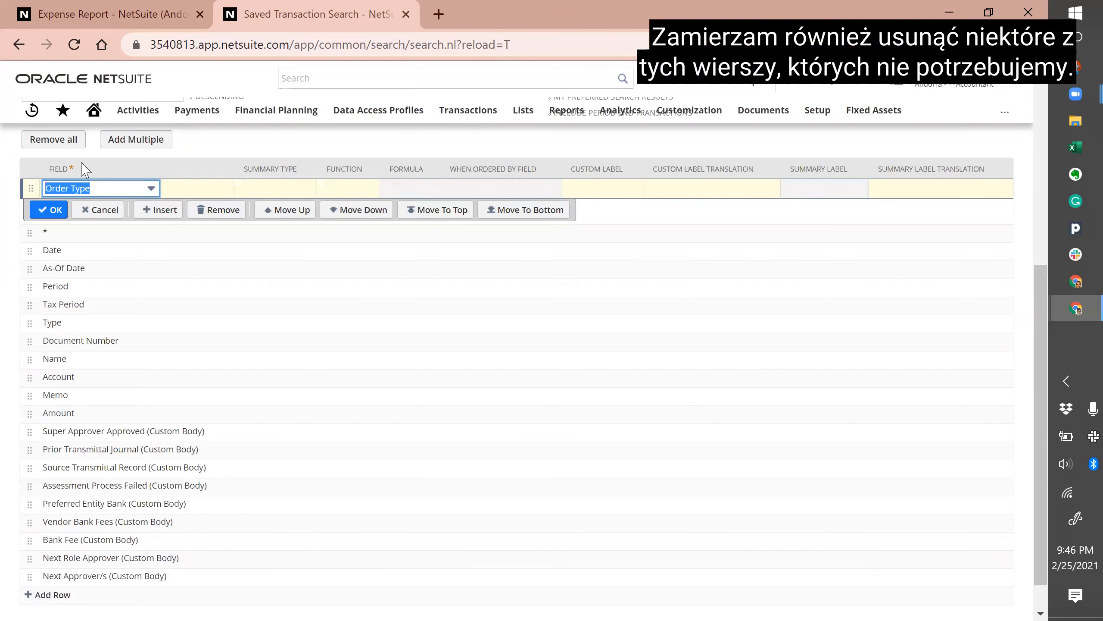
click(213, 210)
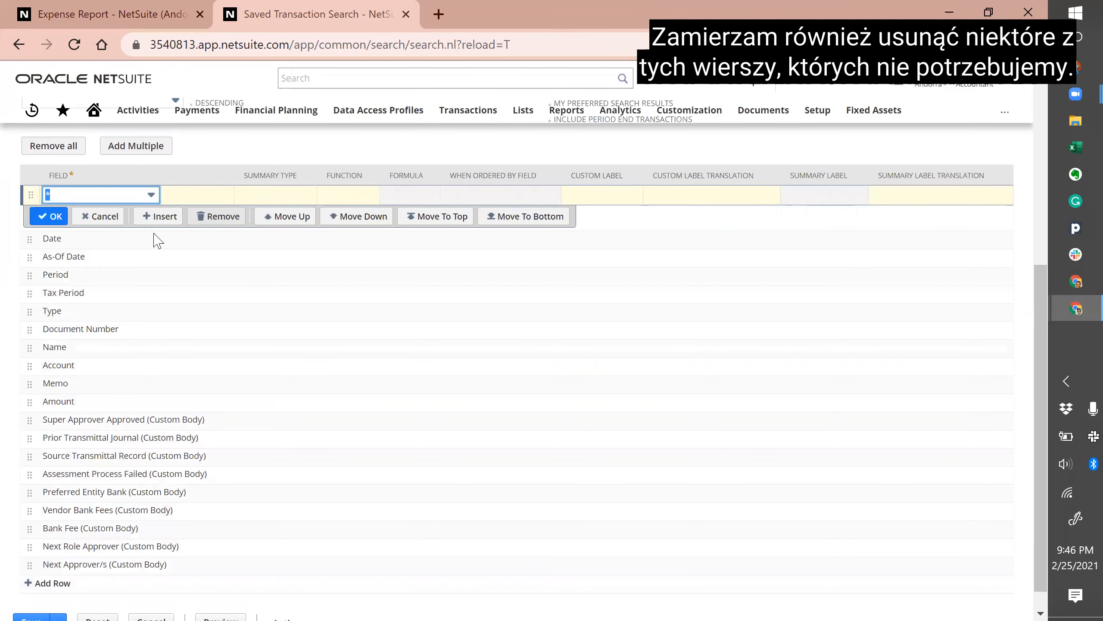
click(143, 256)
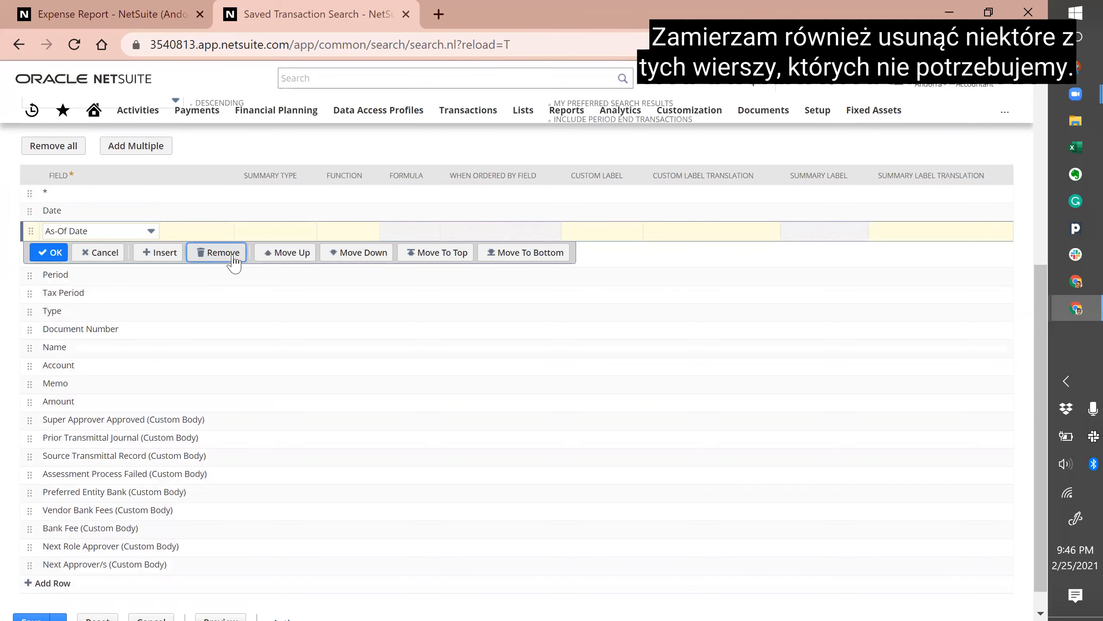
click(233, 261)
click(219, 293)
click(218, 293)
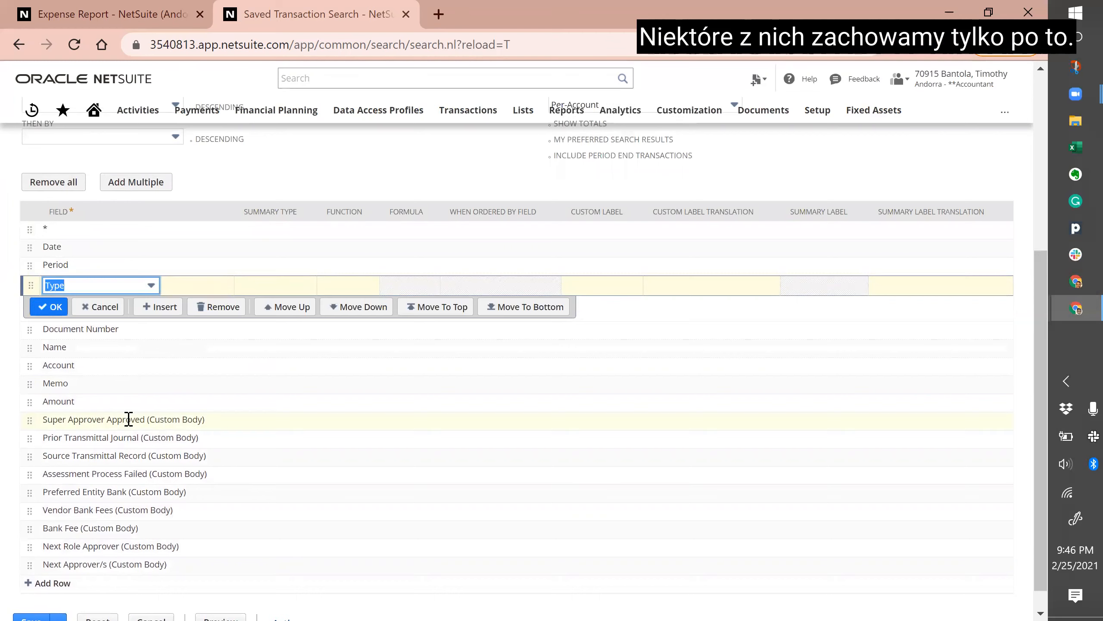
- Remove all custom body result columns from Super Approver Approved through Bank Fee, keeping the two next-approver columns
click(156, 420)
click(230, 419)
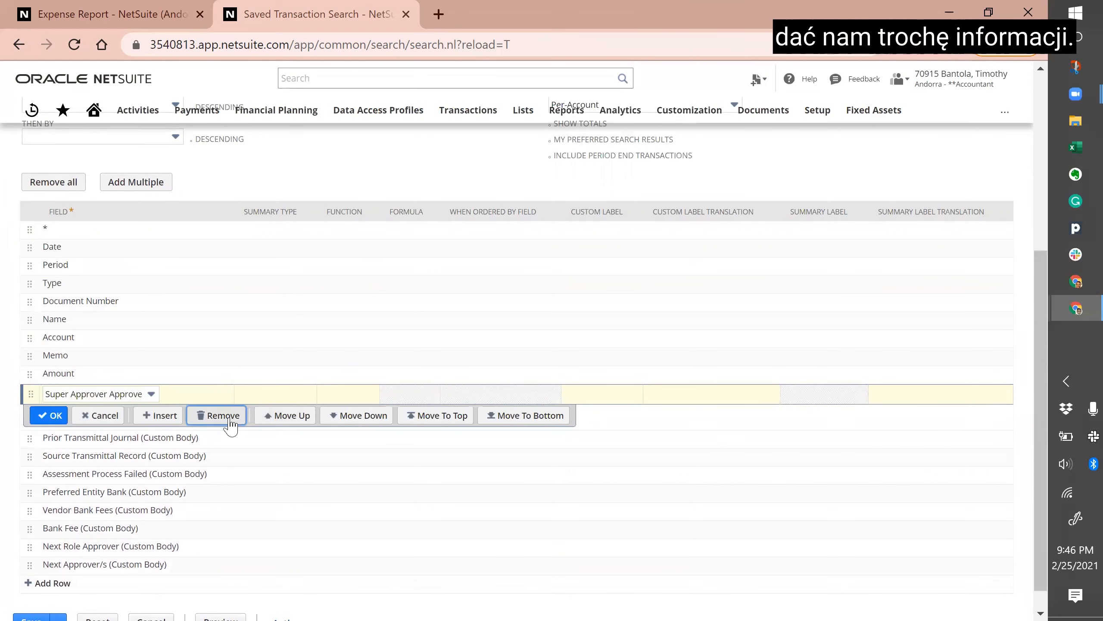
click(220, 434)
click(224, 452)
click(222, 470)
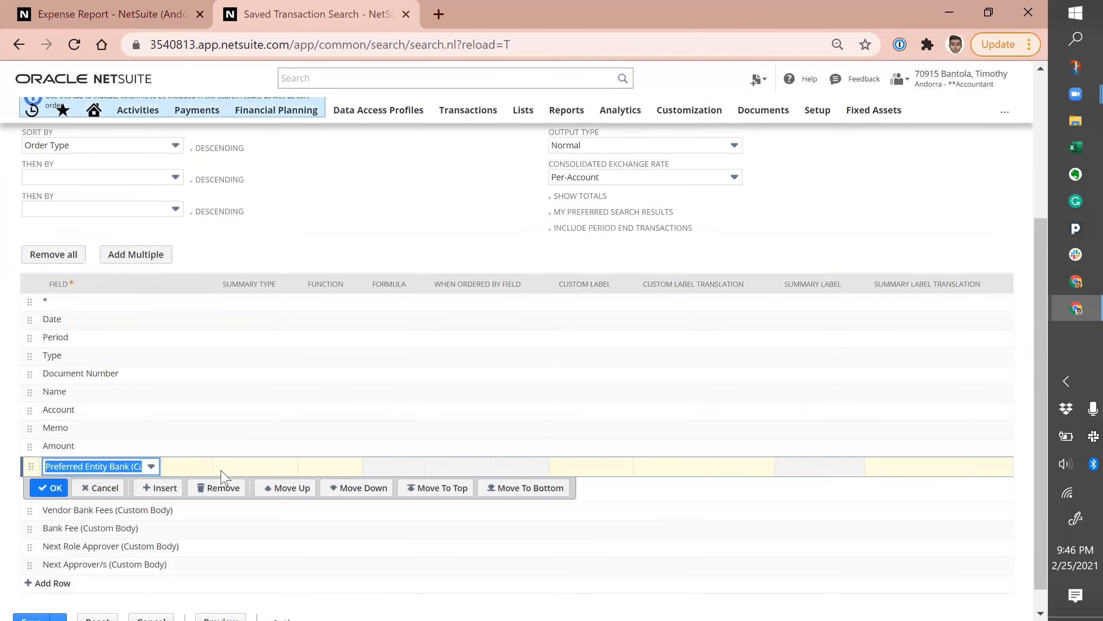
click(222, 489)
click(220, 508)
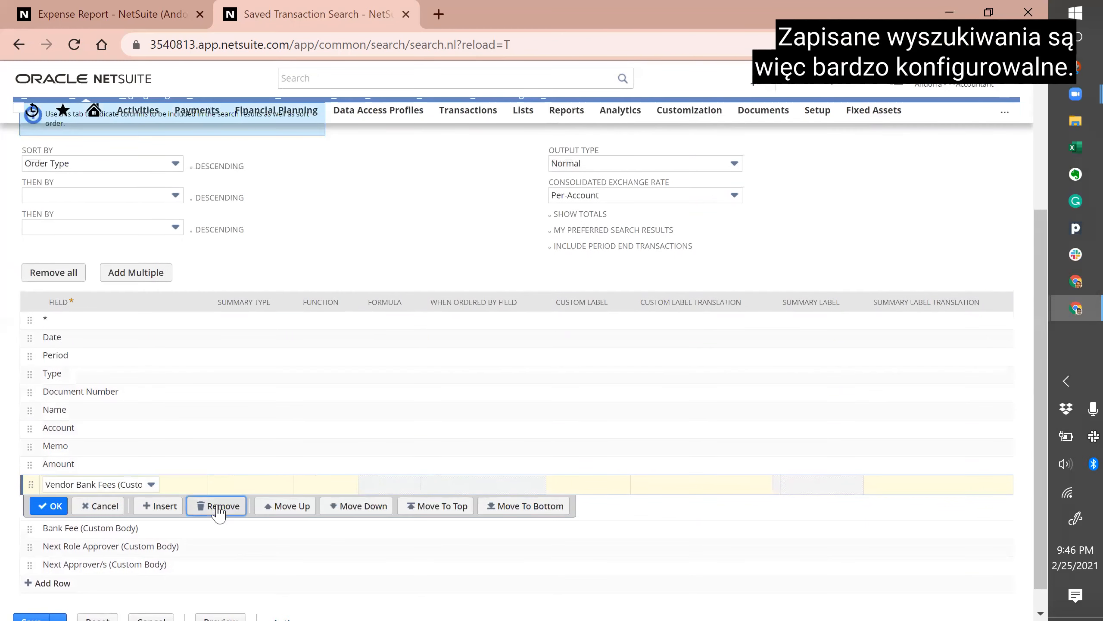
click(221, 523)
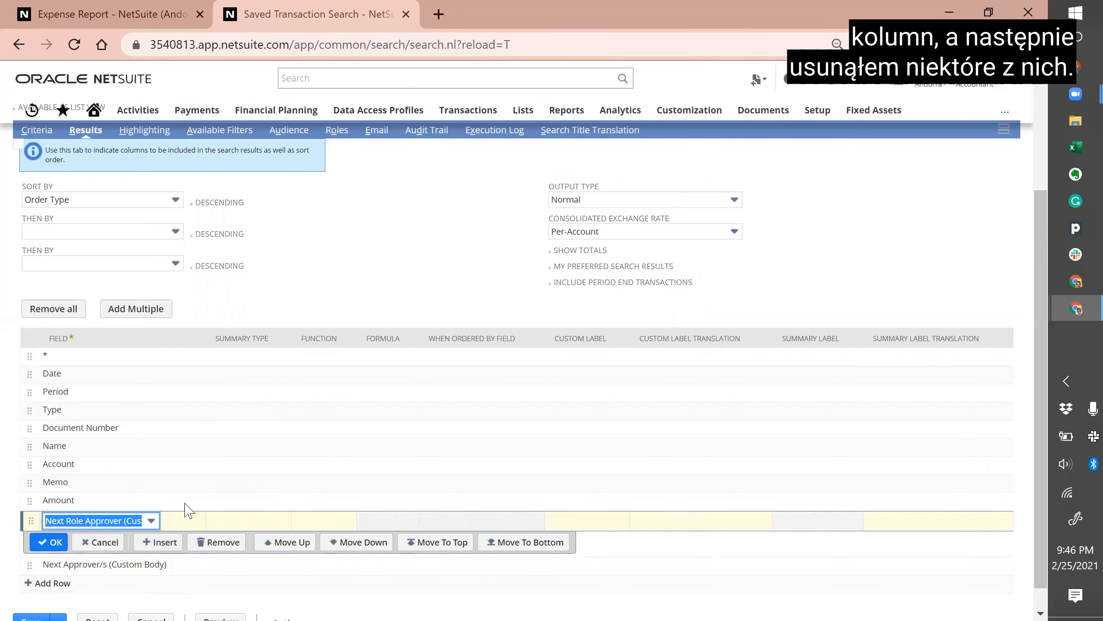
- Preview the search with the revised columns and examine the next approver of each expense report
scroll(204, 443, up, 2)
scroll(199, 442, up, 2)
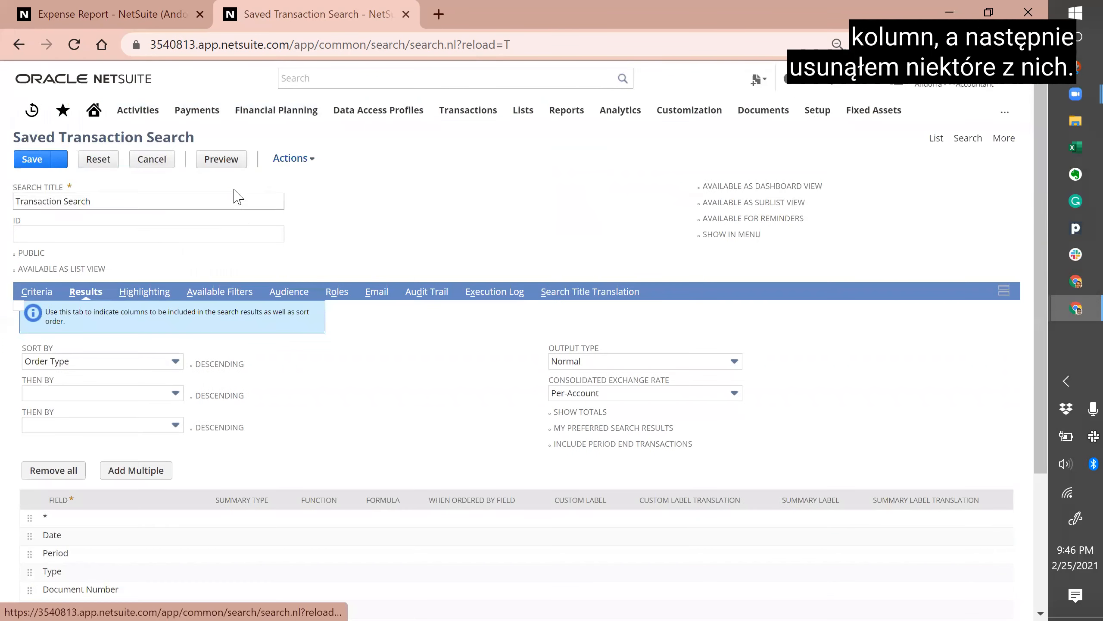
click(229, 166)
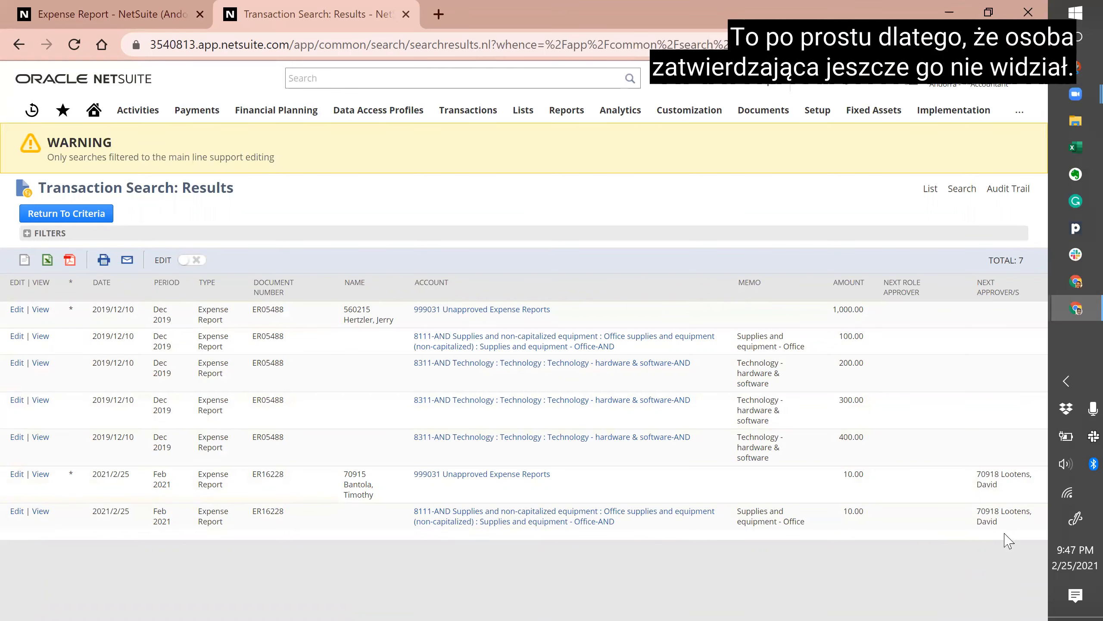
mouse_move(1004, 519)
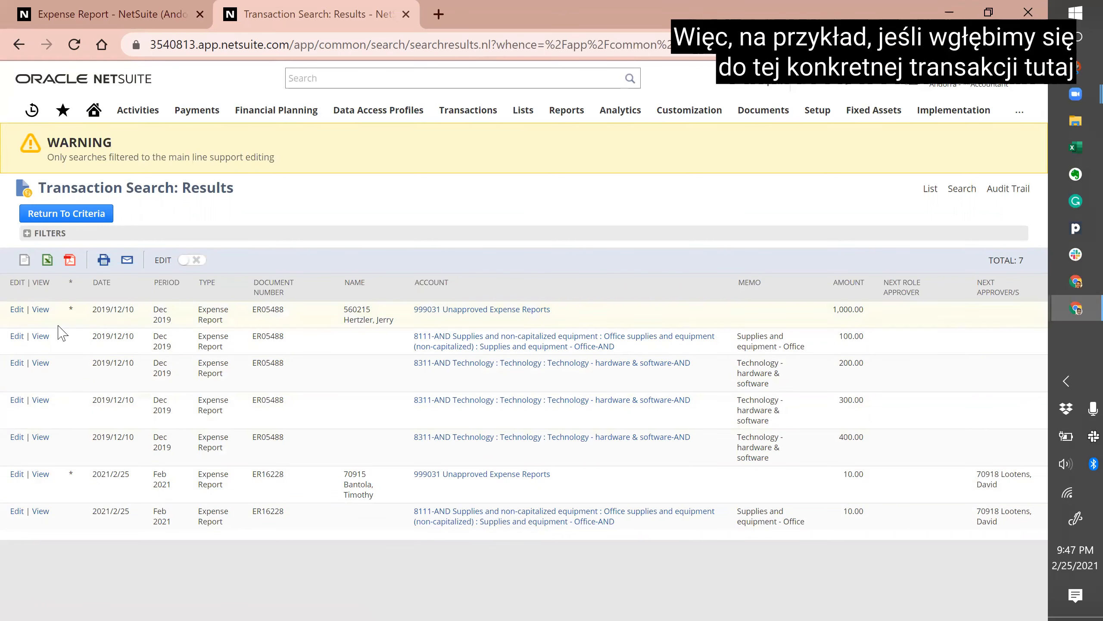
- Open the 2021/2/25 expense report in a new browser tab, review its approval details, and return to the search results
middle_click(41, 474)
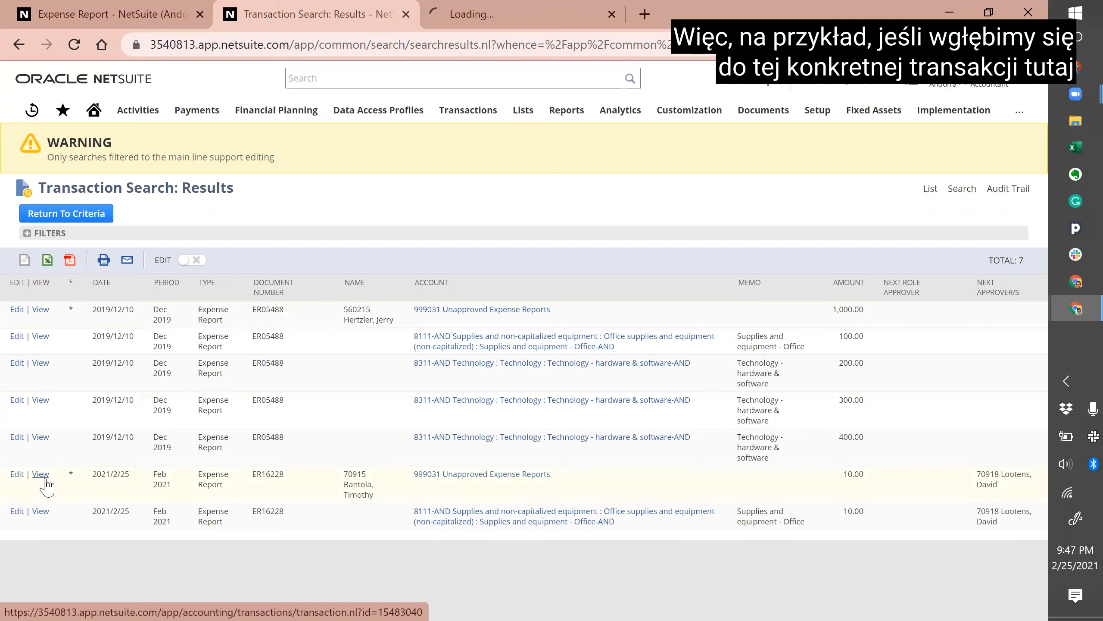
key(ctrl+Tab)
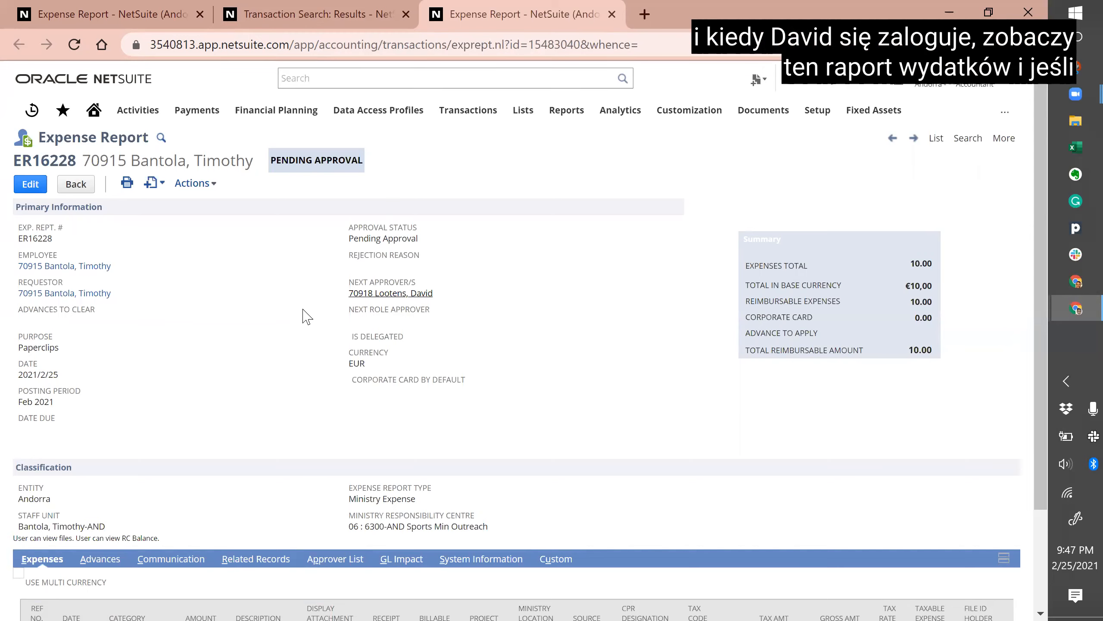
scroll(308, 316, down, 3)
scroll(307, 316, up, 3)
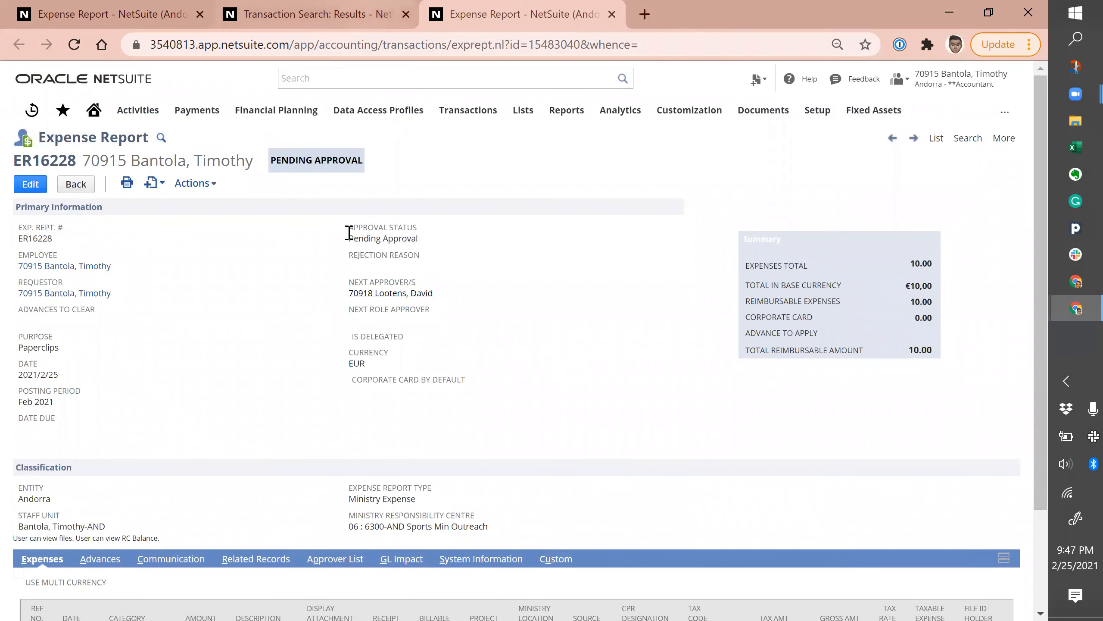
key(ctrl+shift+Tab)
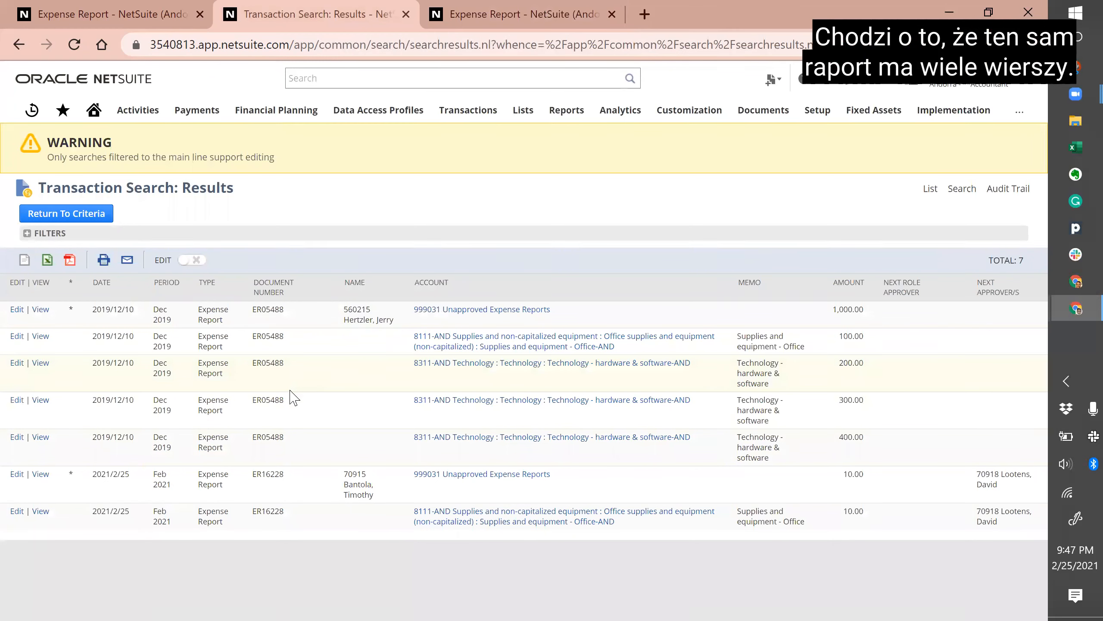
- Return to the search criteria and add a Main Line criterion set to Yes
click(95, 220)
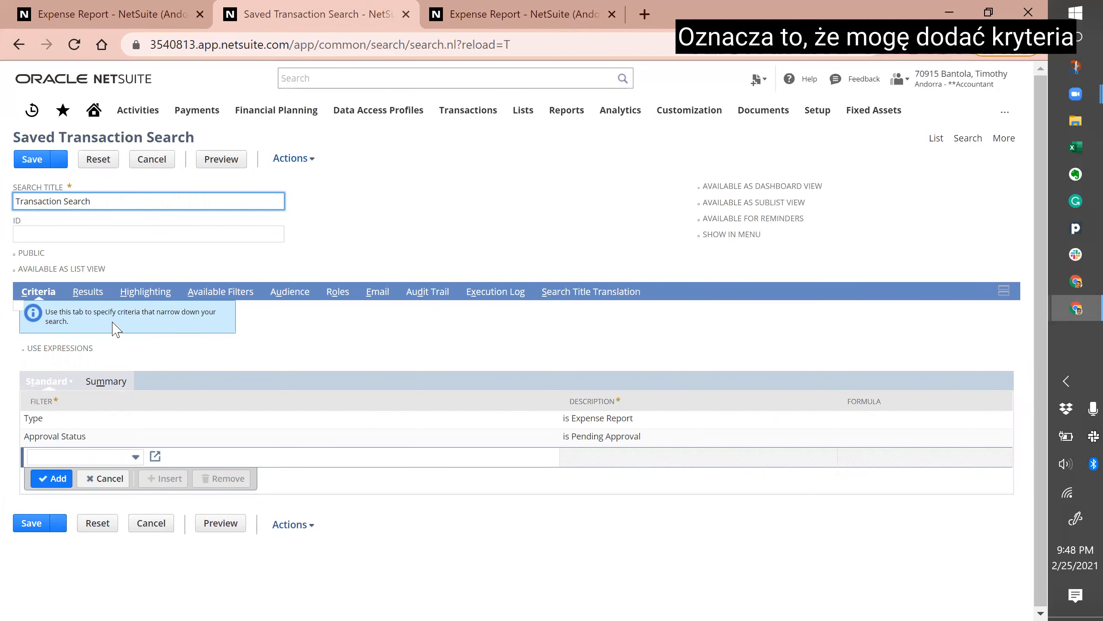
click(92, 455)
text(Main Line)
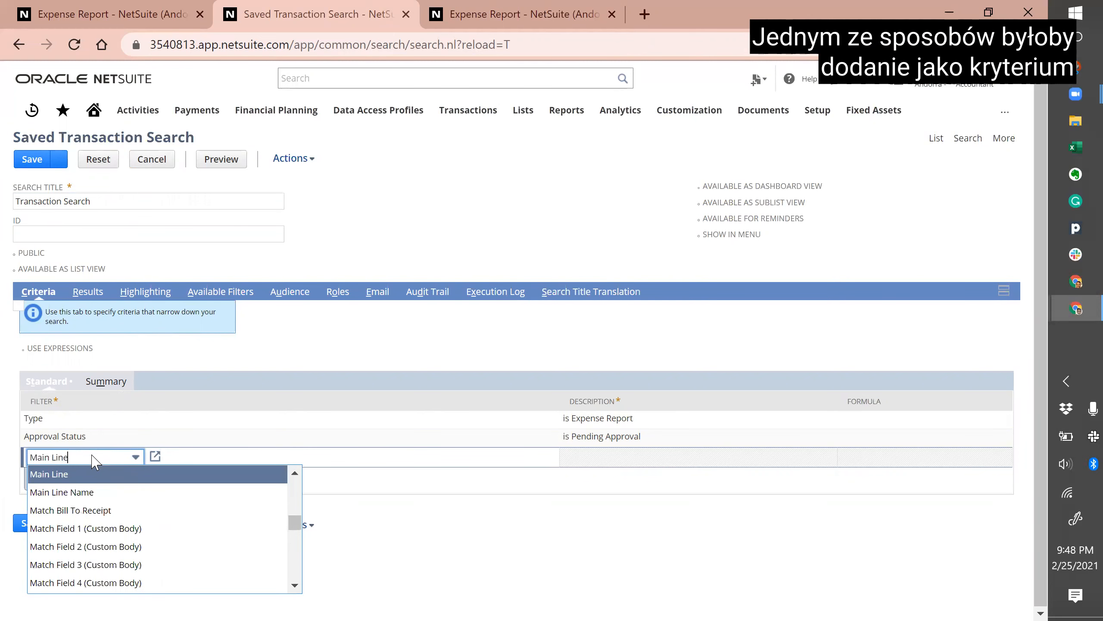
key(Return)
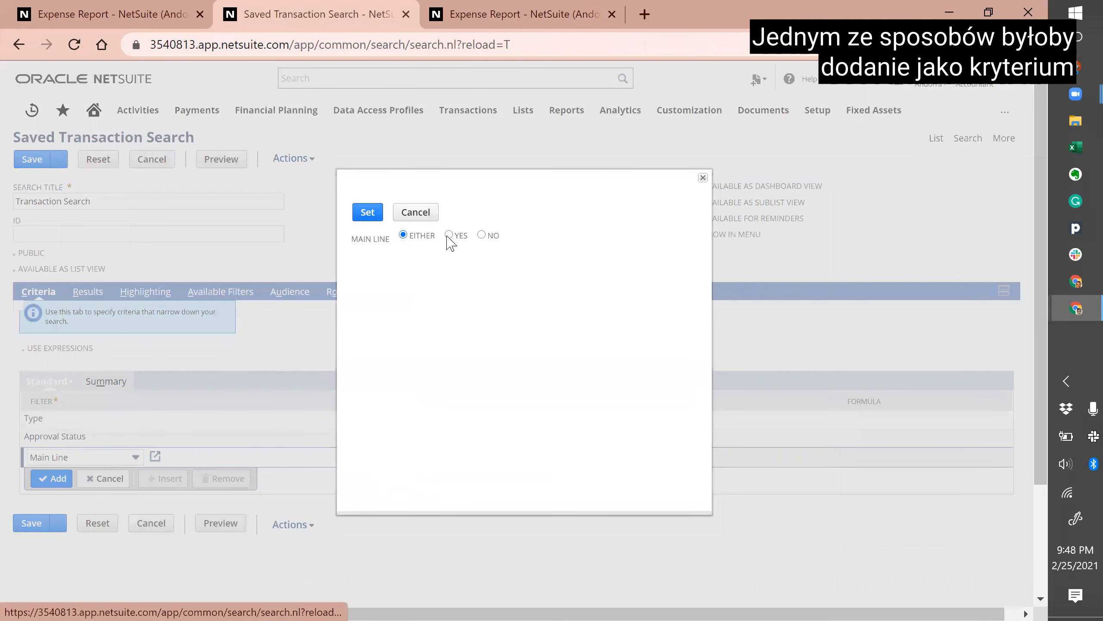
click(449, 236)
click(368, 212)
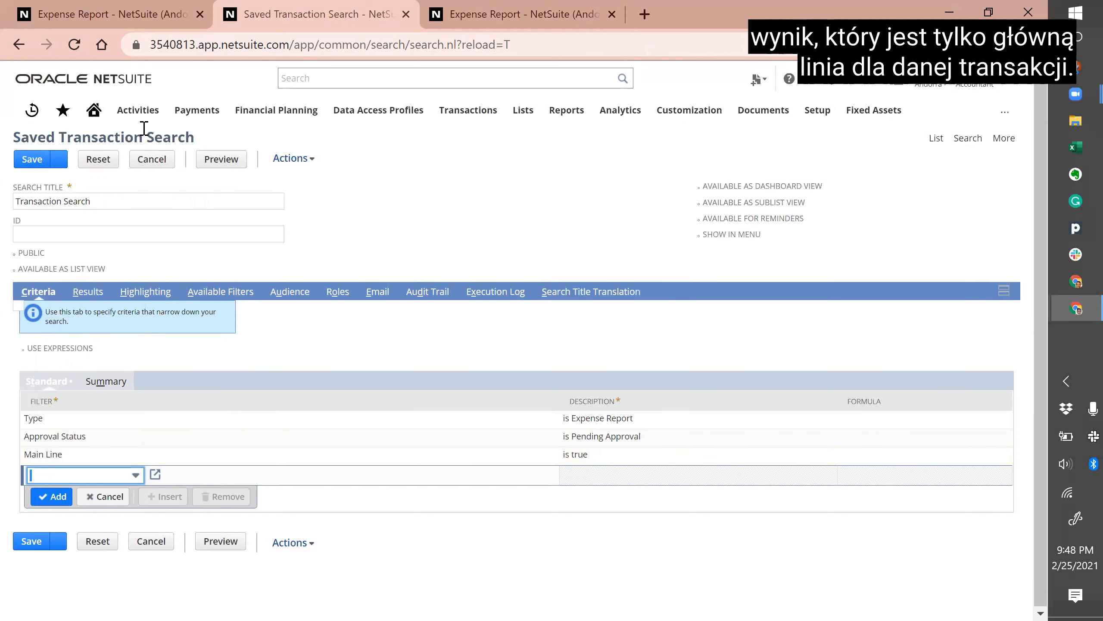
- Preview the results filtered to the main line and go back to the search criteria
click(225, 160)
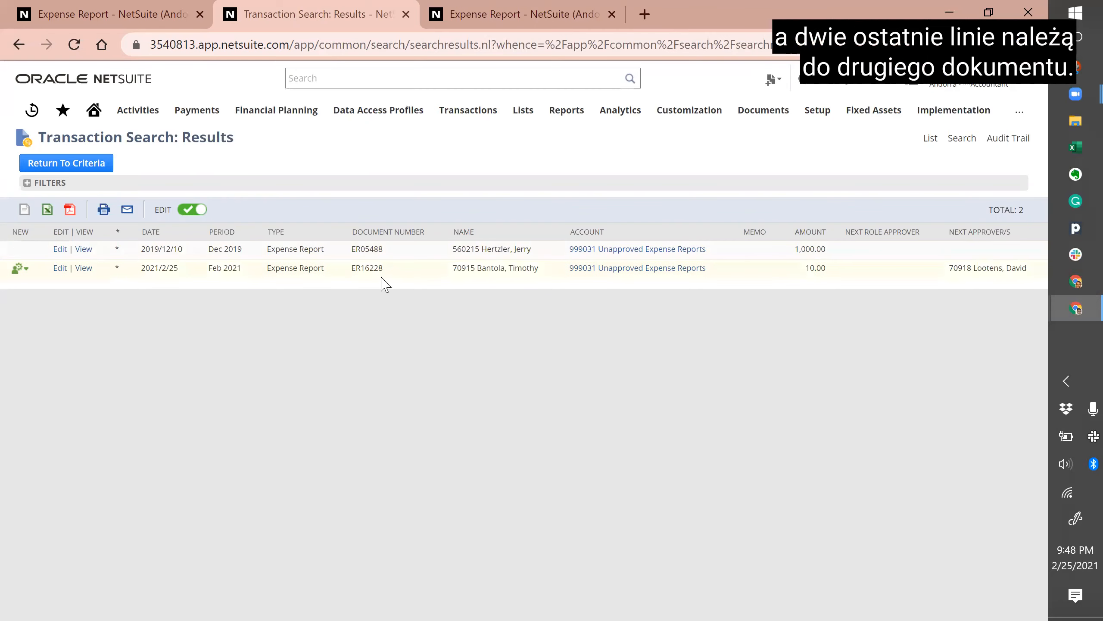
click(95, 171)
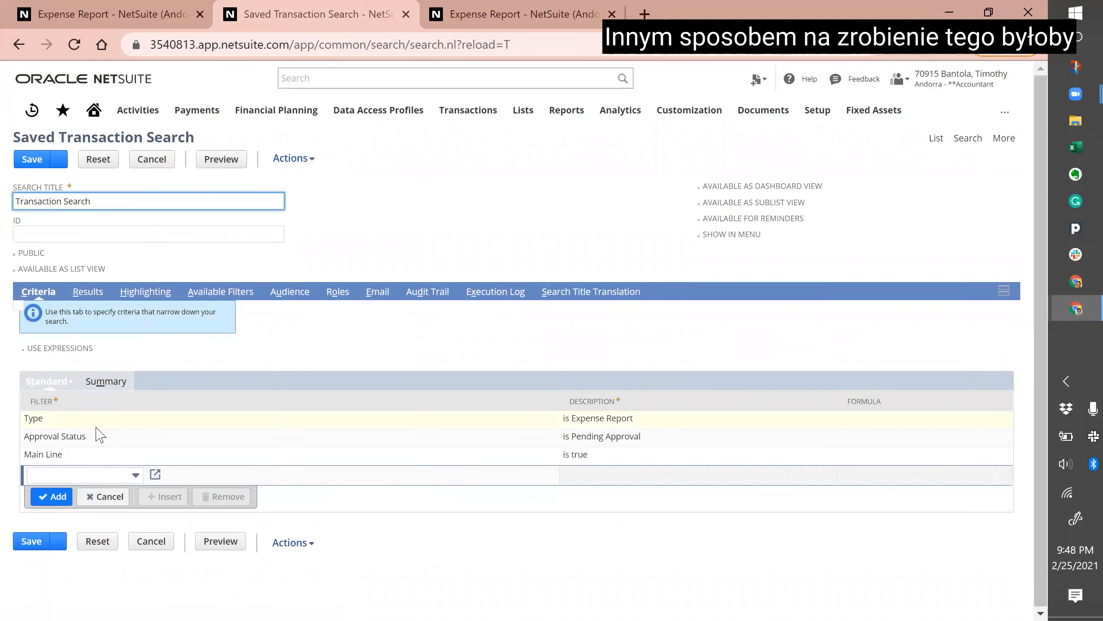
- Remove the Main Line criterion and set the Document Number result column's summary type to Group
click(92, 461)
click(214, 478)
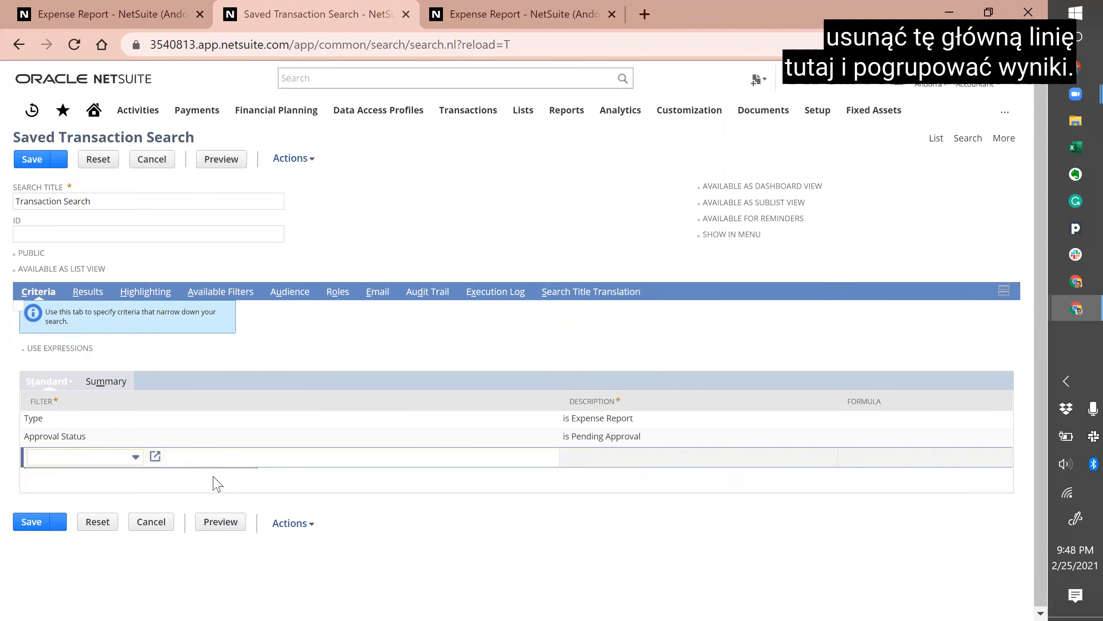
click(88, 291)
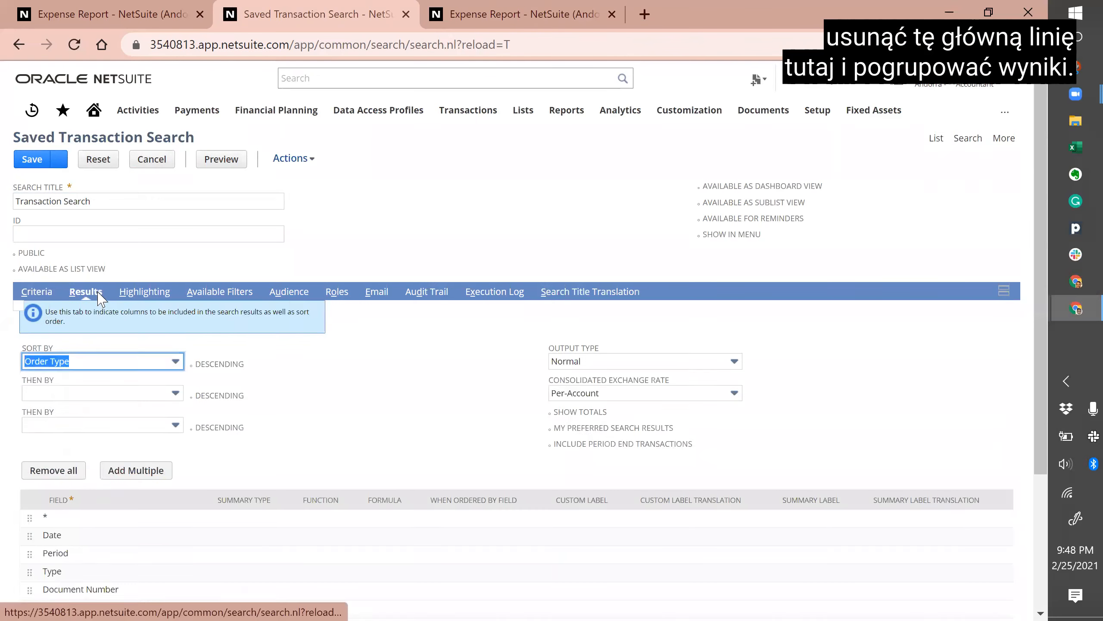
scroll(112, 309, down, 3)
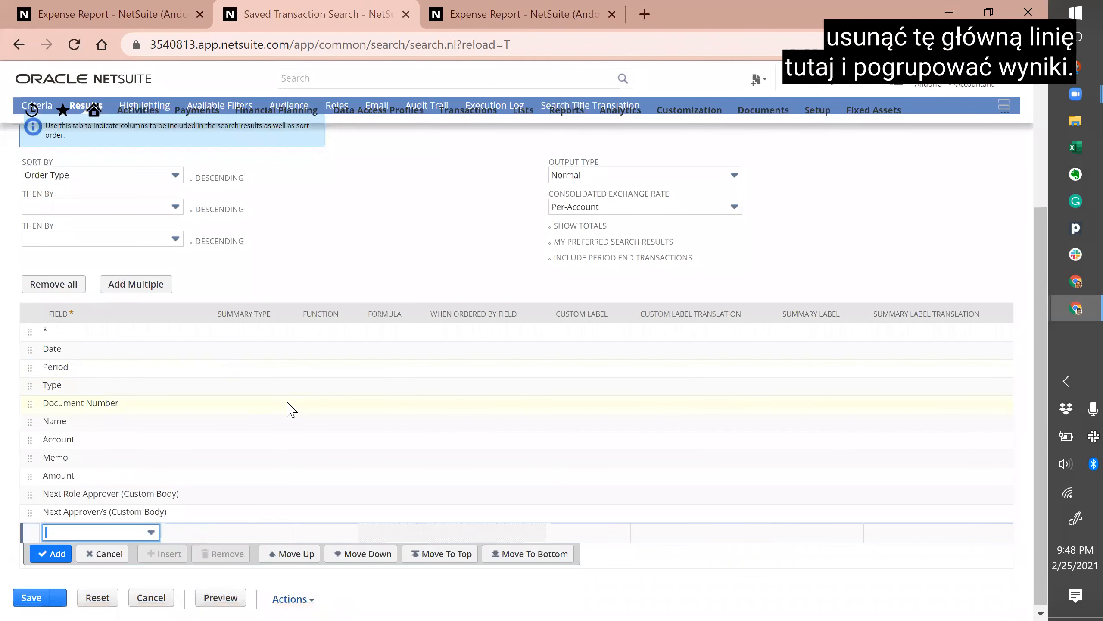
click(238, 412)
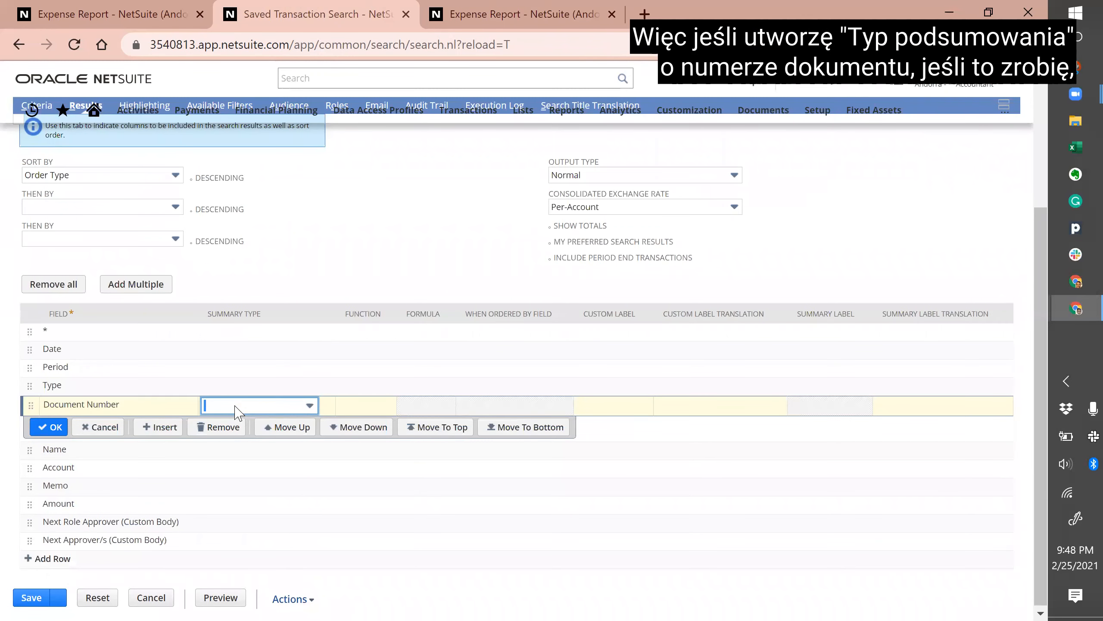
click(238, 412)
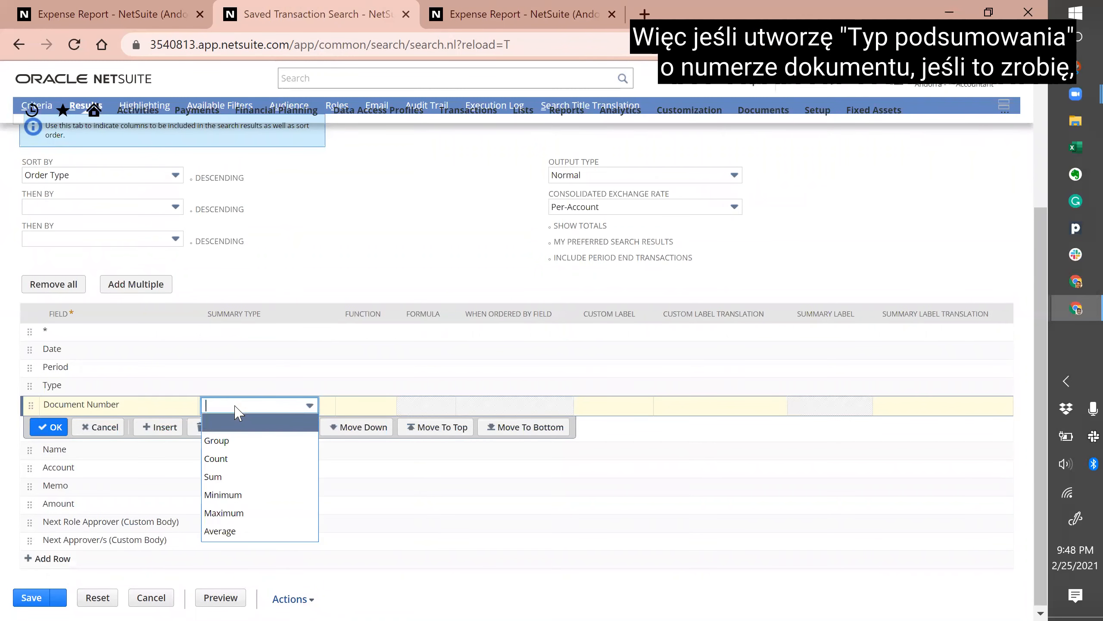
click(230, 441)
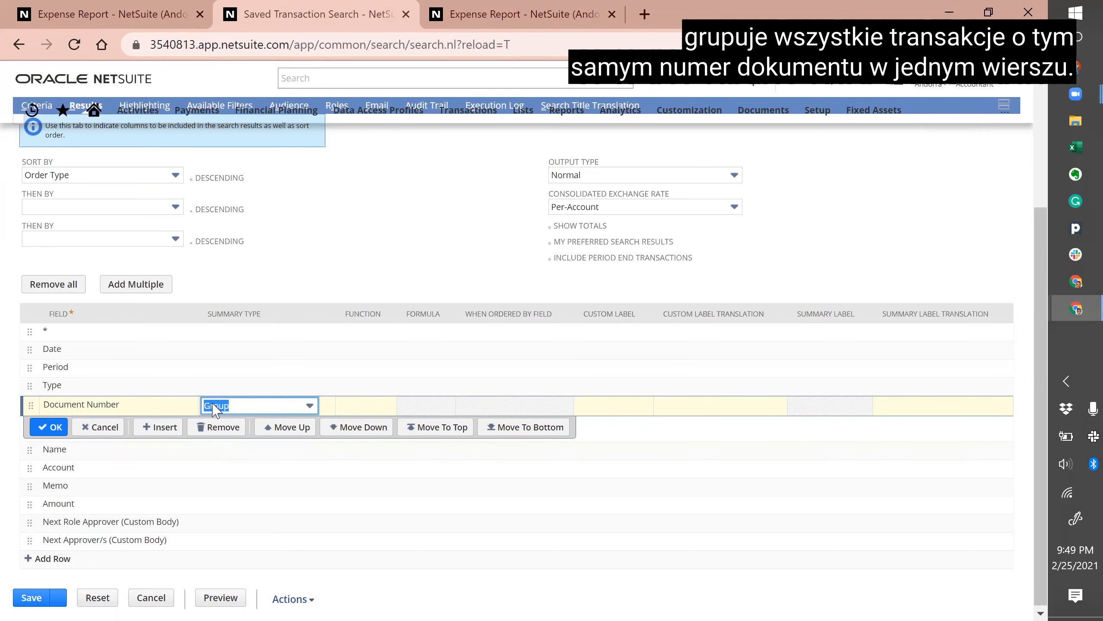
click(49, 426)
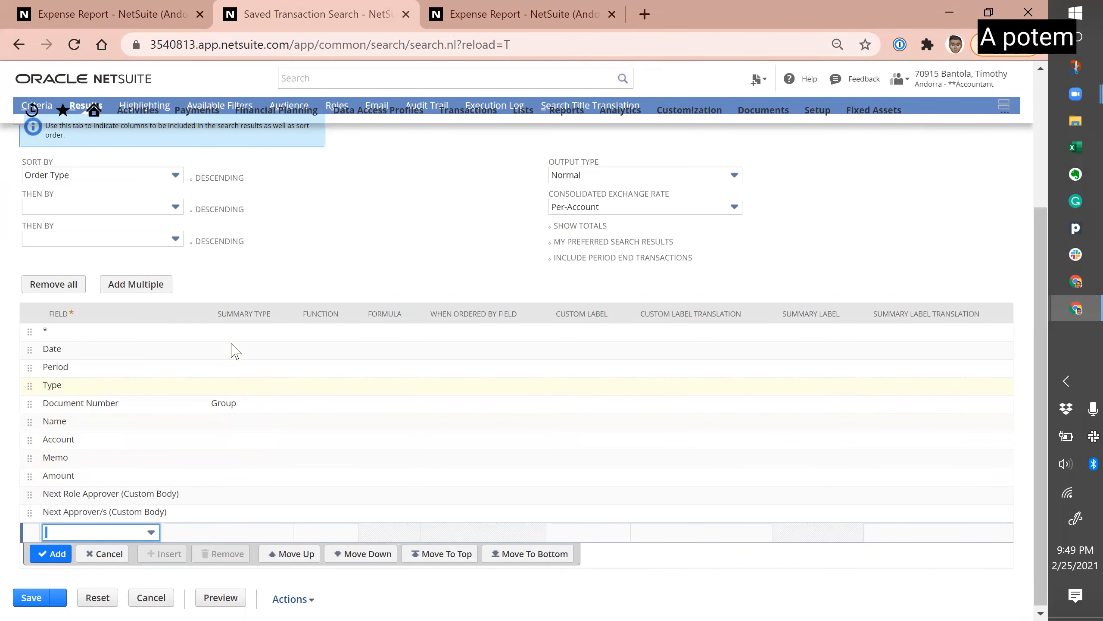
- Set the summary type of the Date and Period result columns to Group
click(236, 357)
click(234, 351)
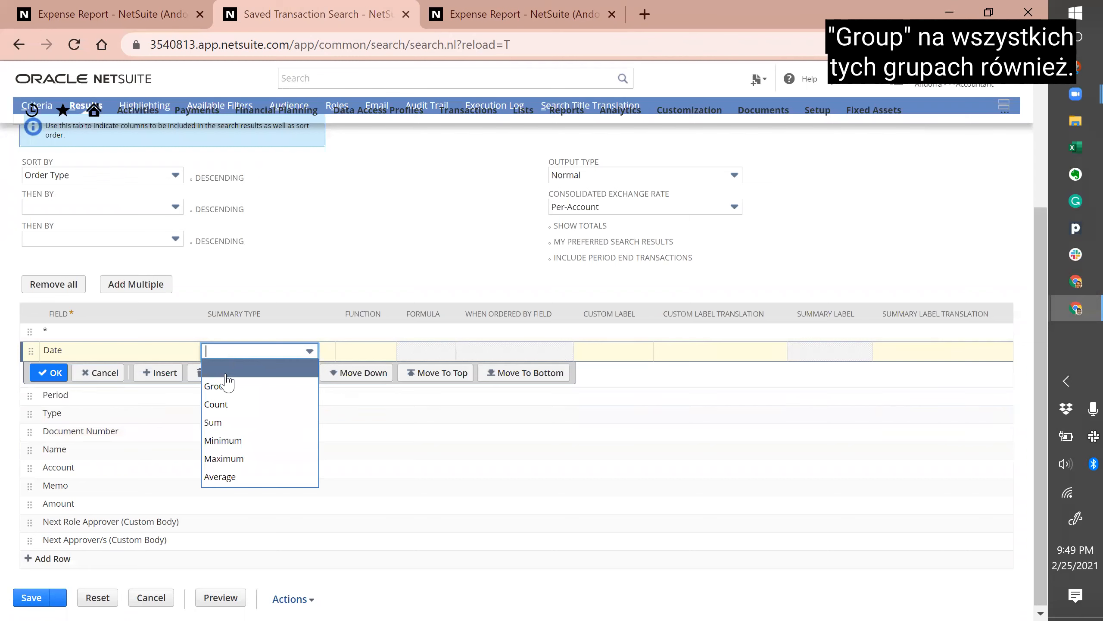
click(223, 386)
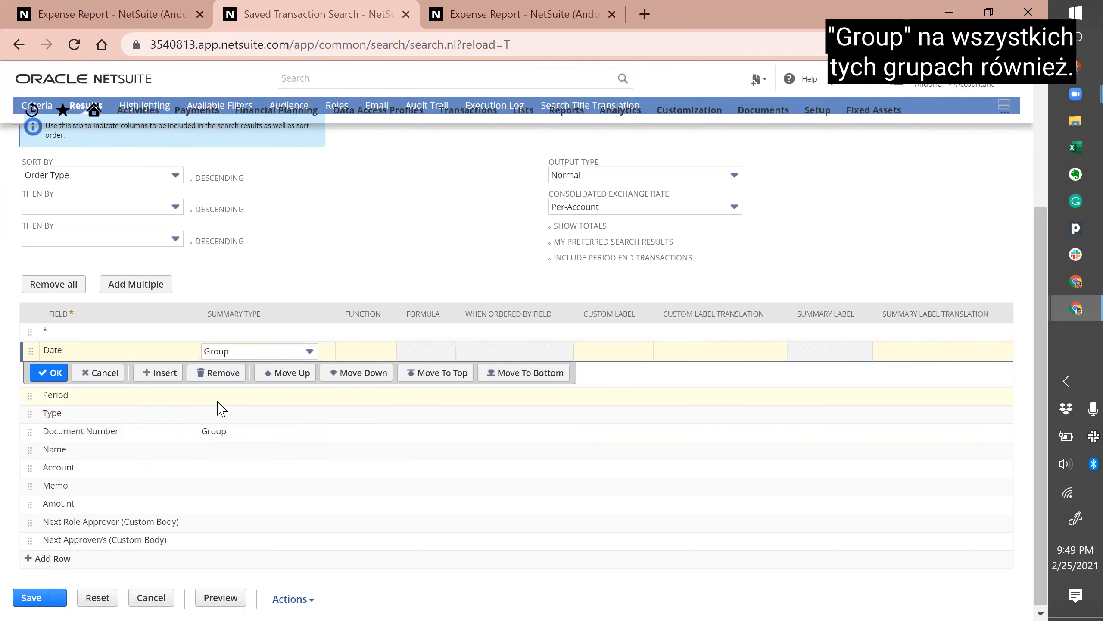
click(223, 394)
click(231, 371)
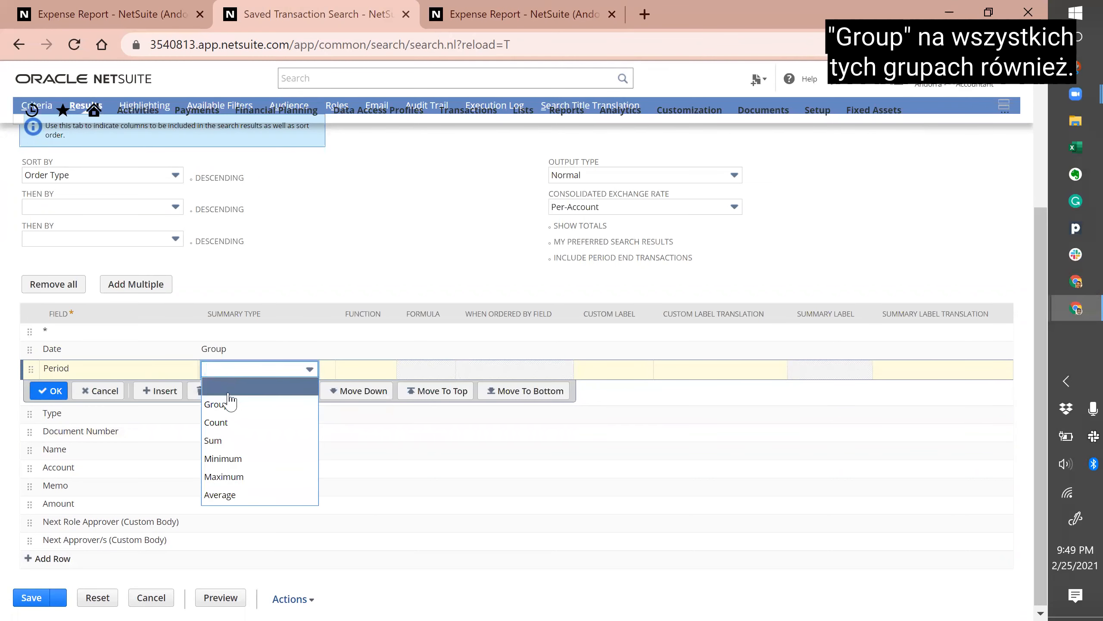
click(228, 394)
drag(230, 370, 228, 411)
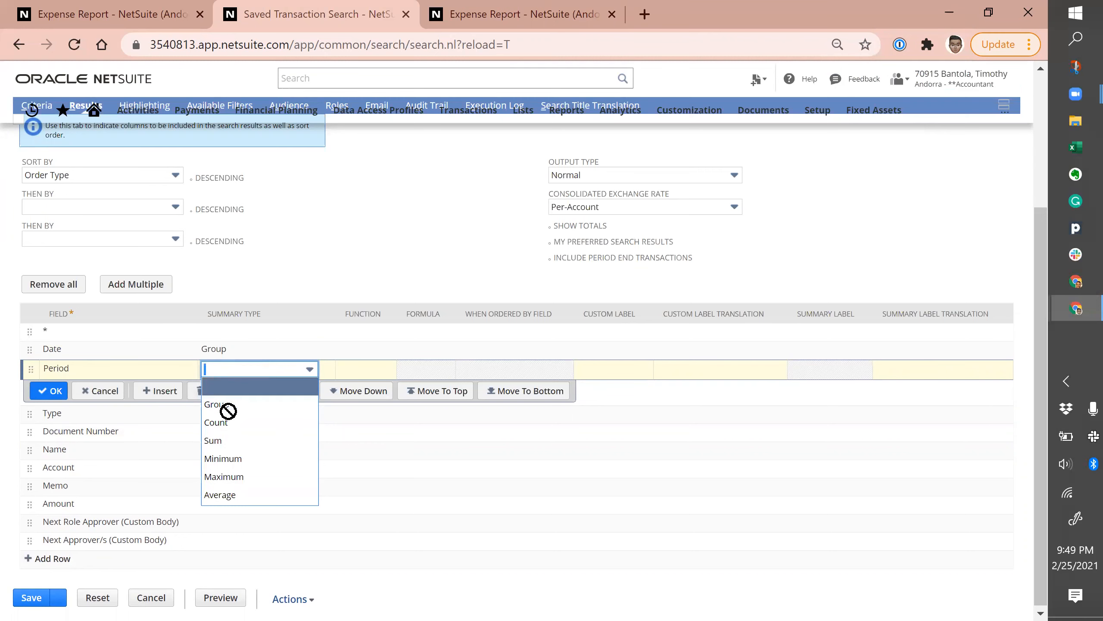
click(230, 412)
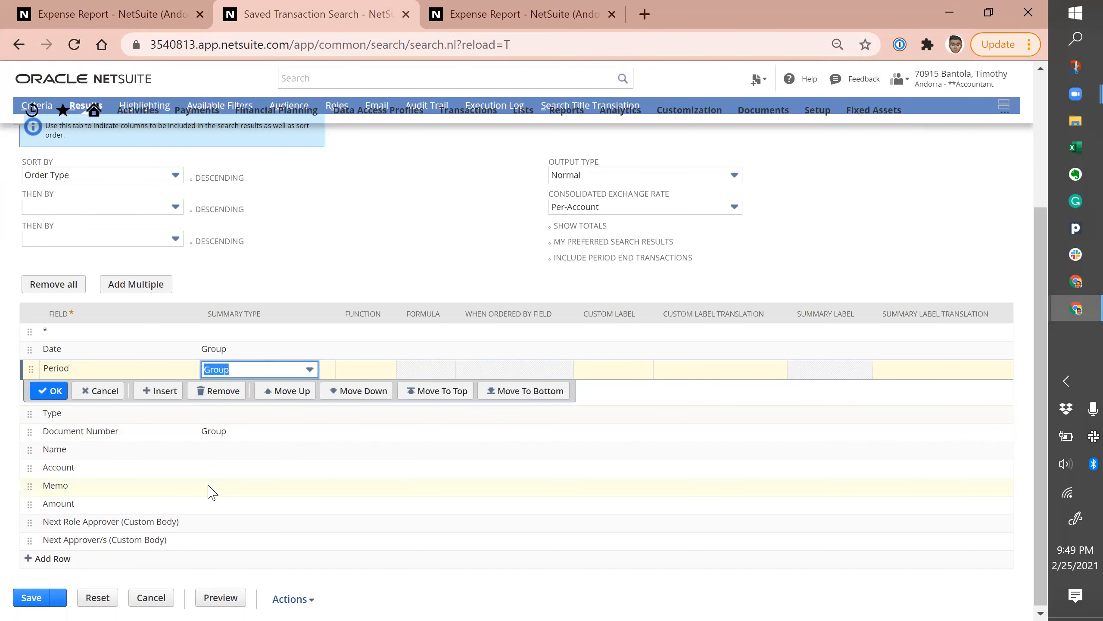
- Set the summary type of the Next Role Approver and Next Approver/s result columns to Group
click(211, 506)
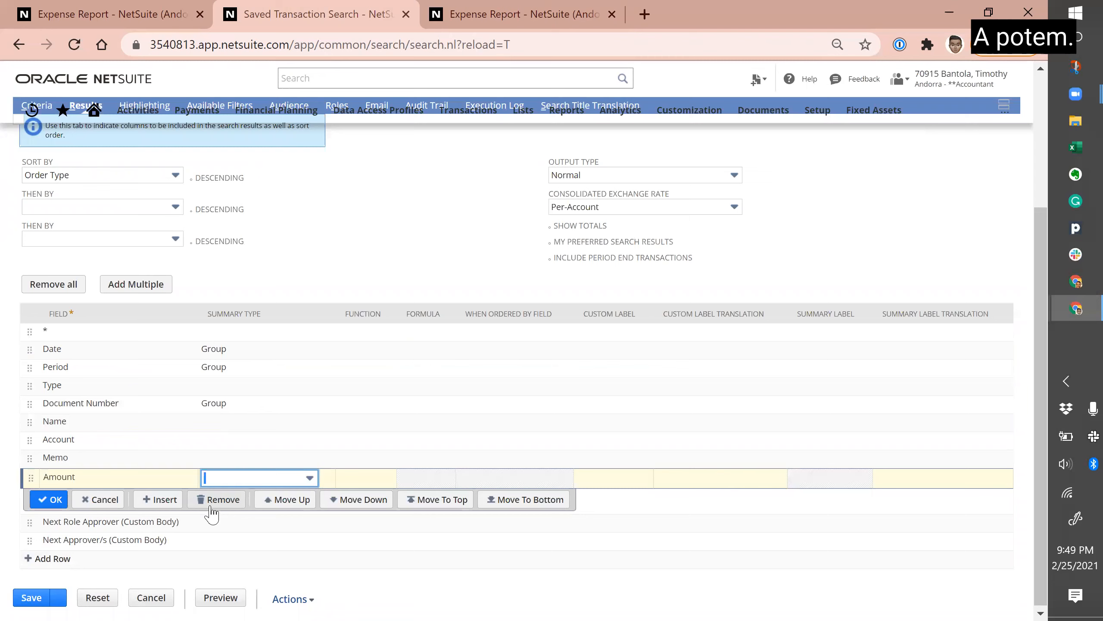
click(216, 526)
click(252, 500)
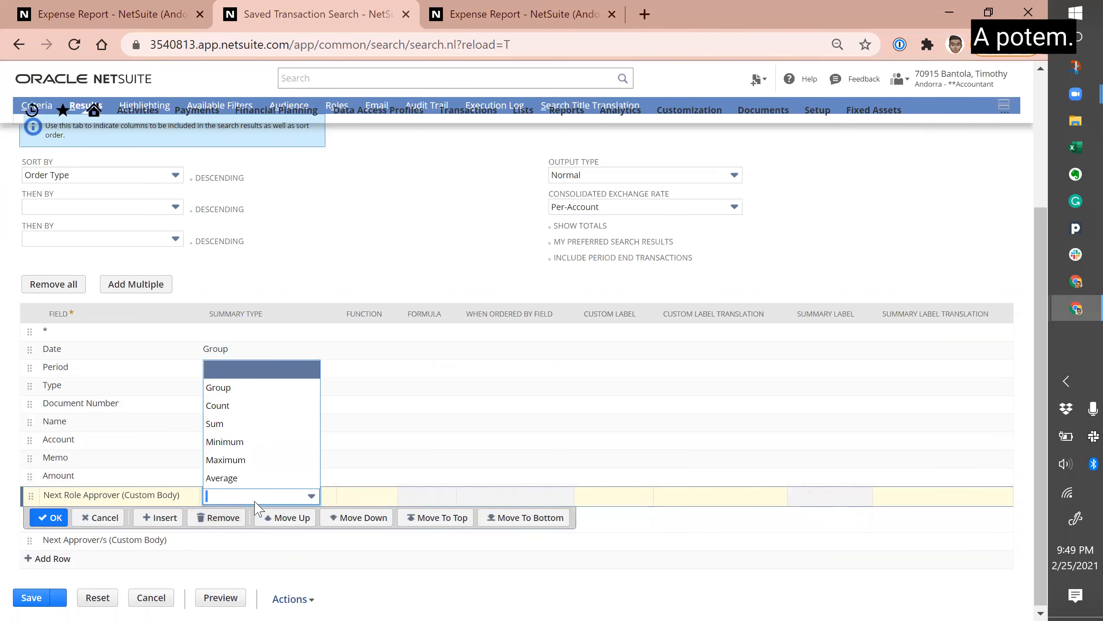
click(235, 392)
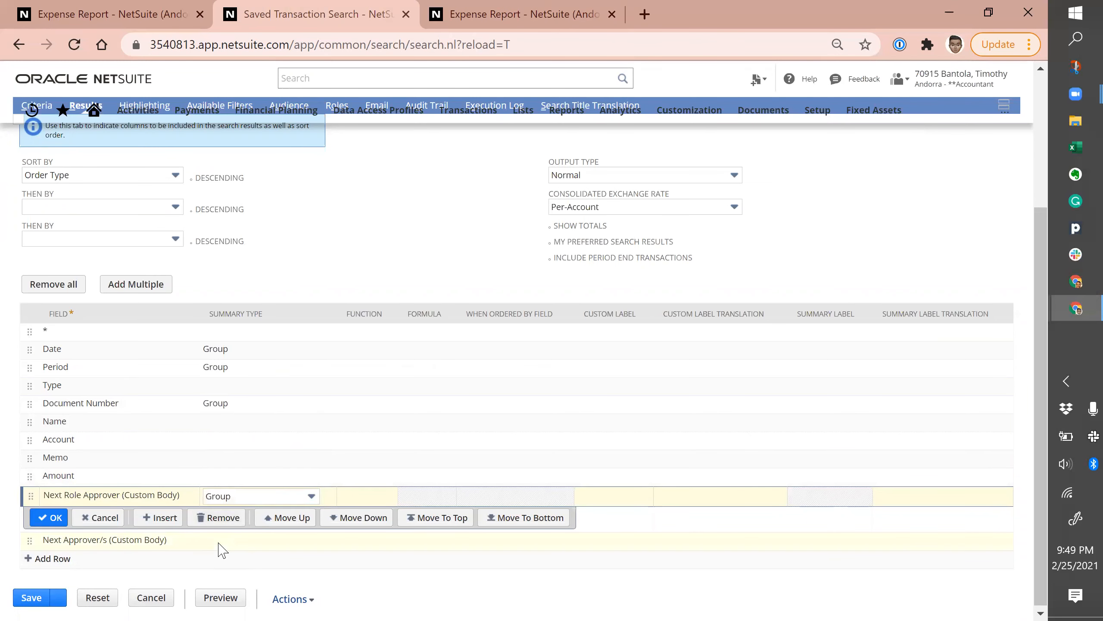
click(219, 544)
click(228, 519)
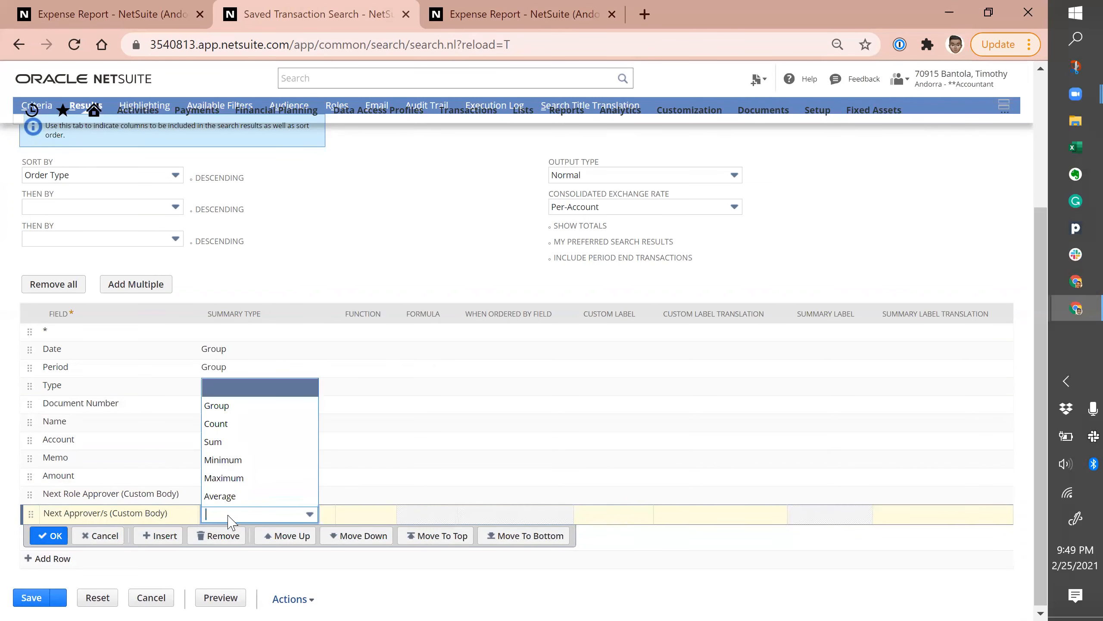
click(234, 406)
- Preview the grouped results, drill into the lines of the 2019/12/10 document, and view its expense report
scroll(169, 157, up, 5)
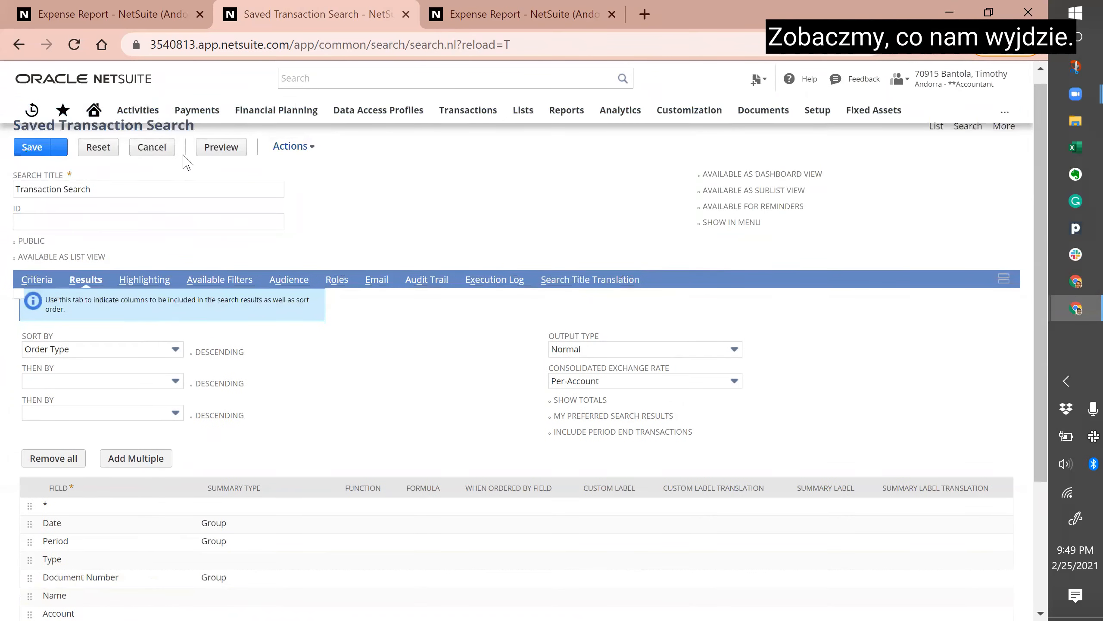
click(219, 149)
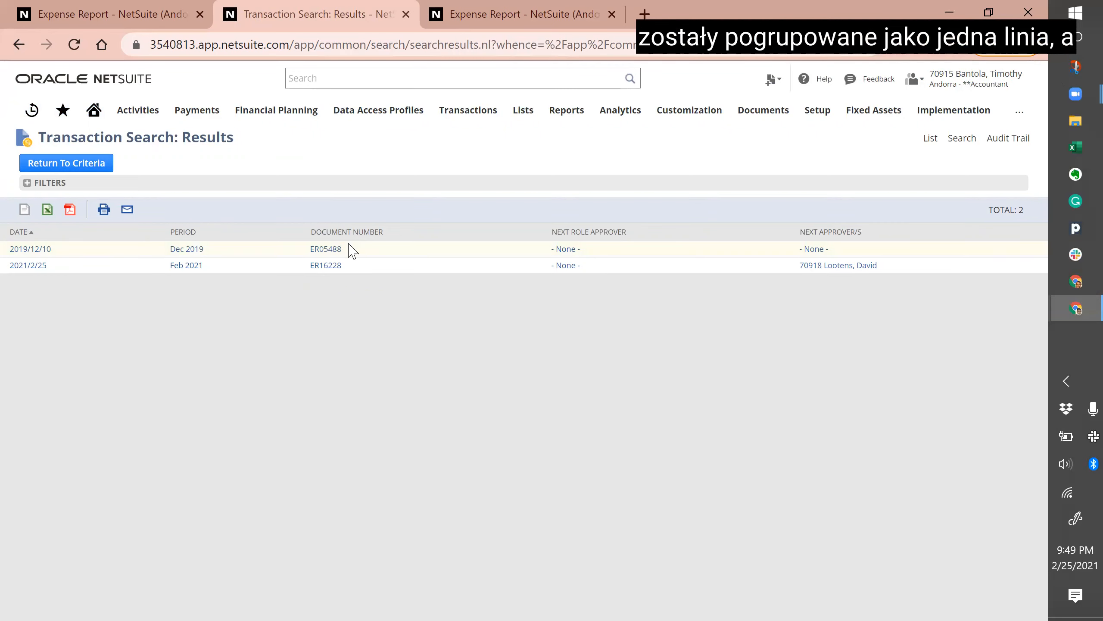
click(327, 249)
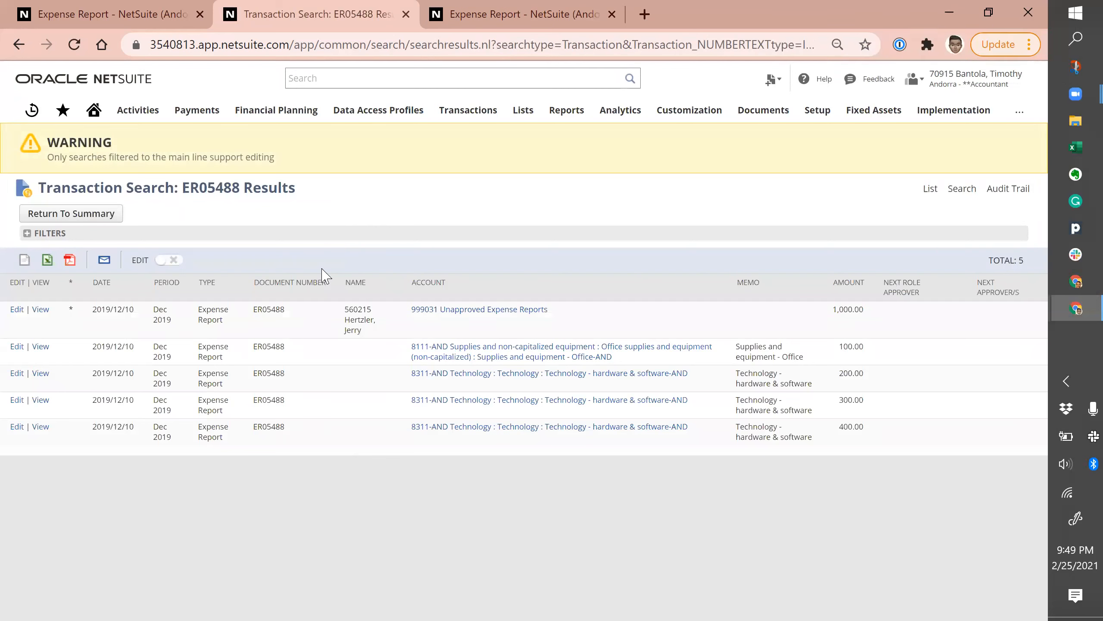
click(39, 351)
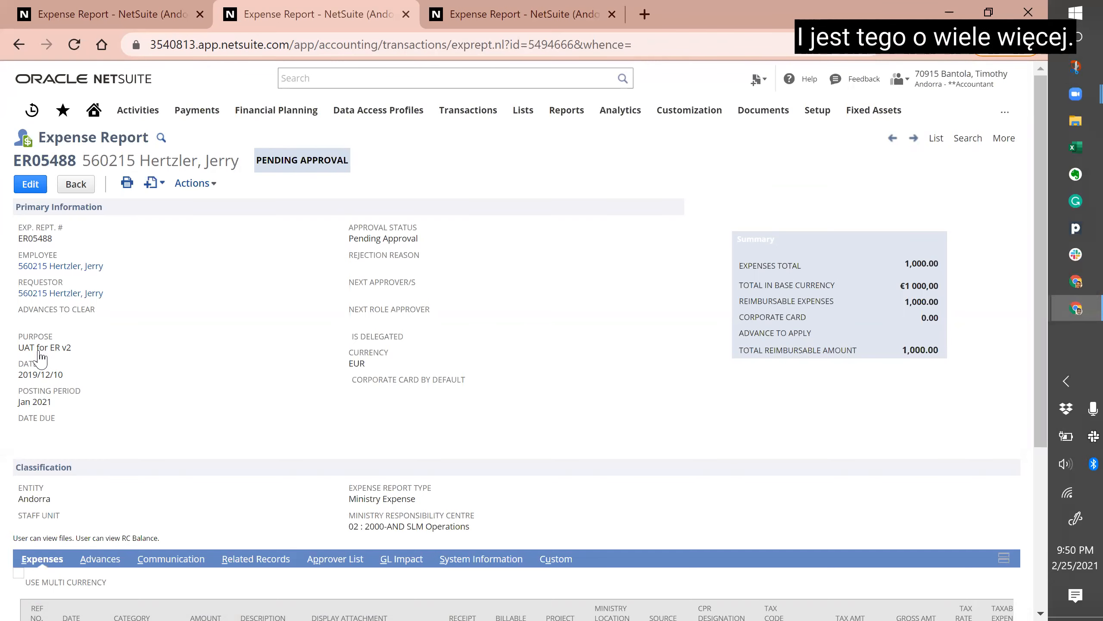
- Switch to the NetSuite reports and searches deck in Google Slides and show slide 6 on saved searches' "and" logic
key(super+Tab)
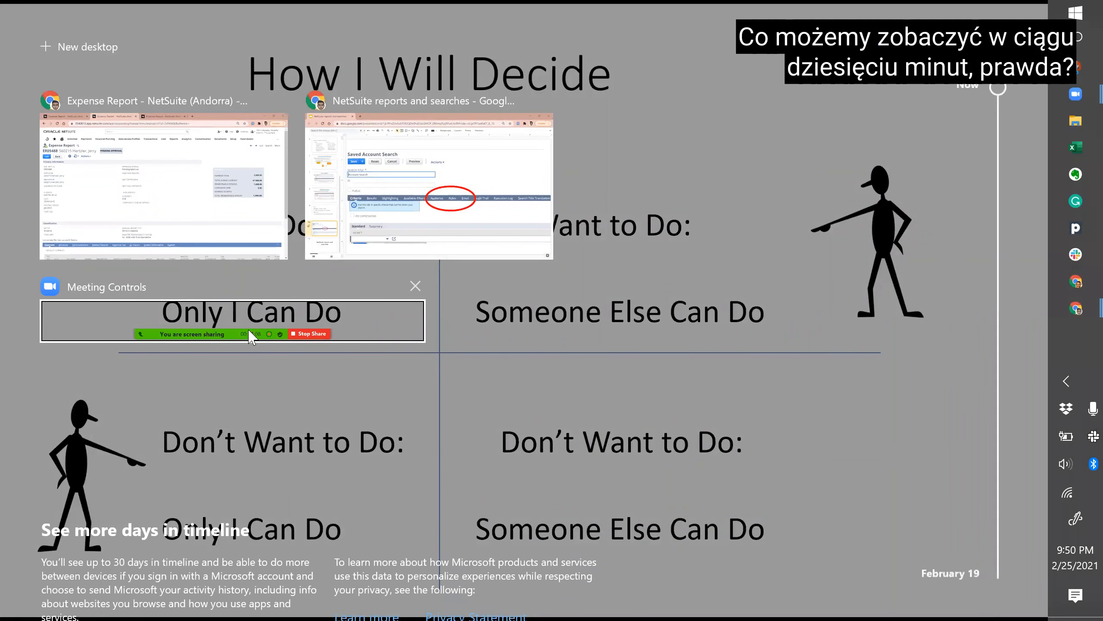
key(Escape)
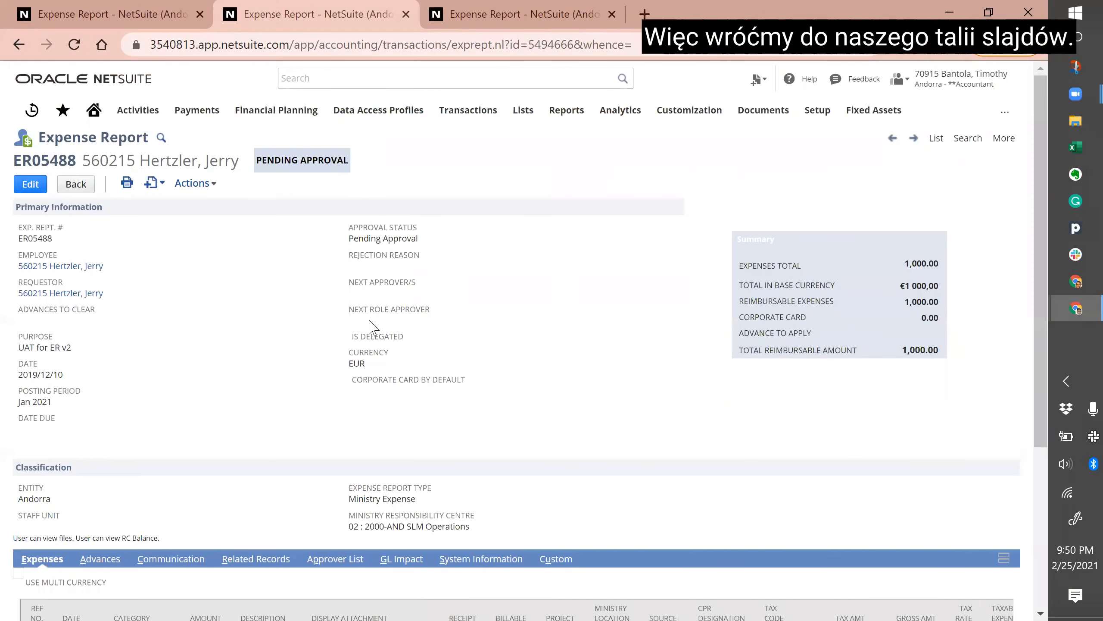
key(alt+Tab)
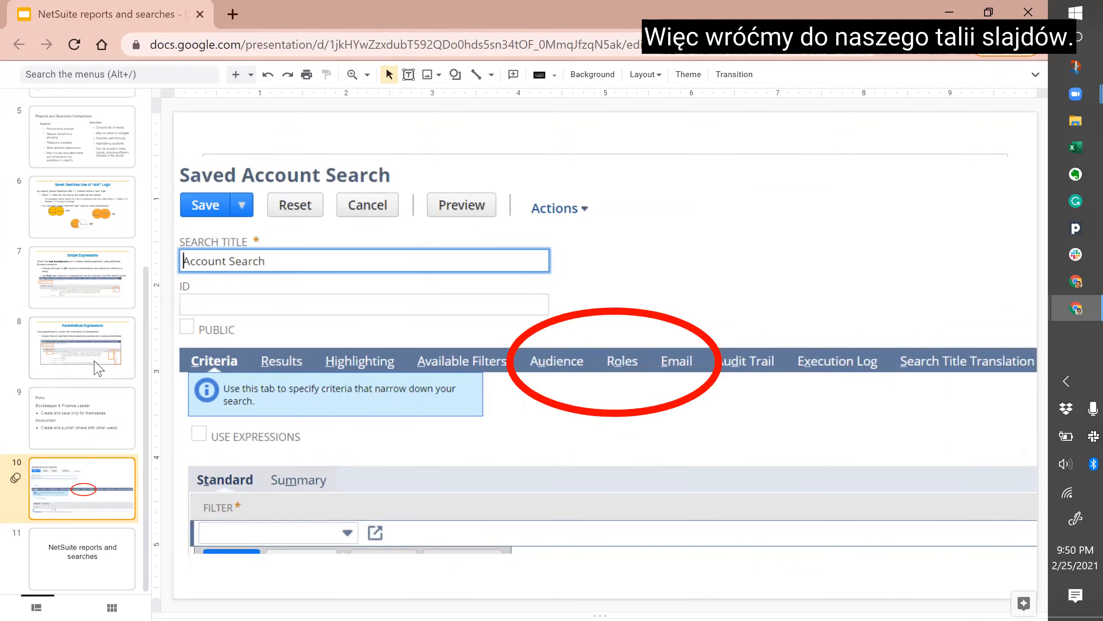
scroll(98, 369, up, 2)
click(77, 287)
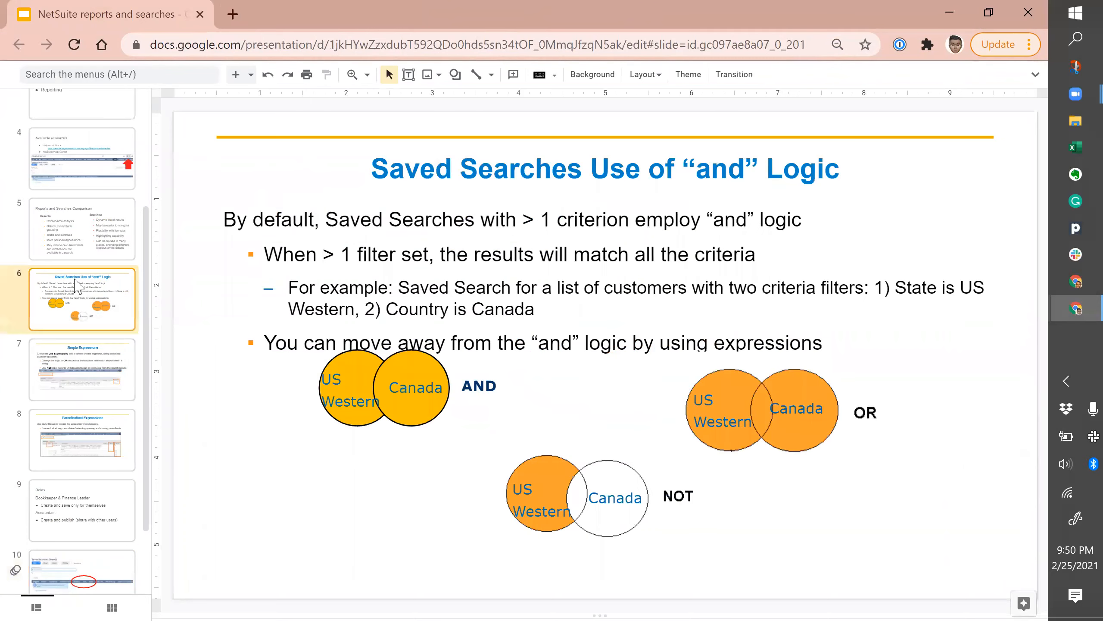